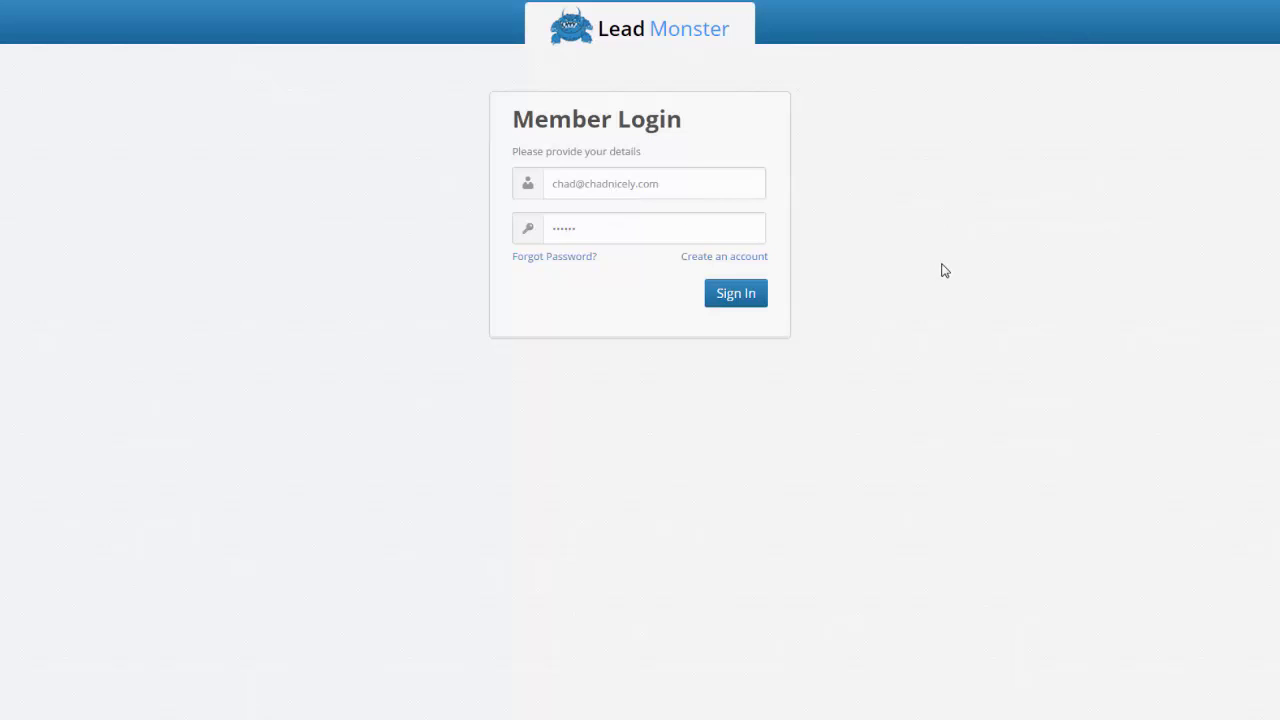
Step: Sign in to Lead Monster and review the dashboard showing the active 'pop' campaign
click(741, 299)
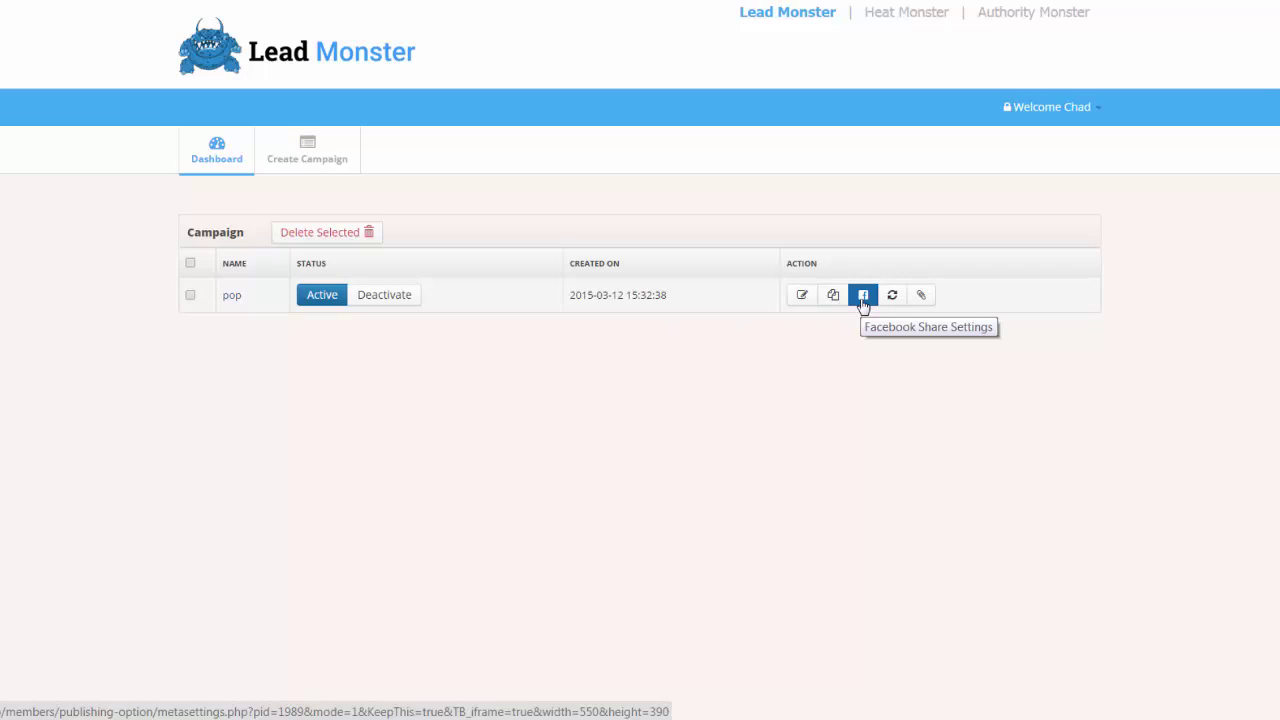
click(863, 297)
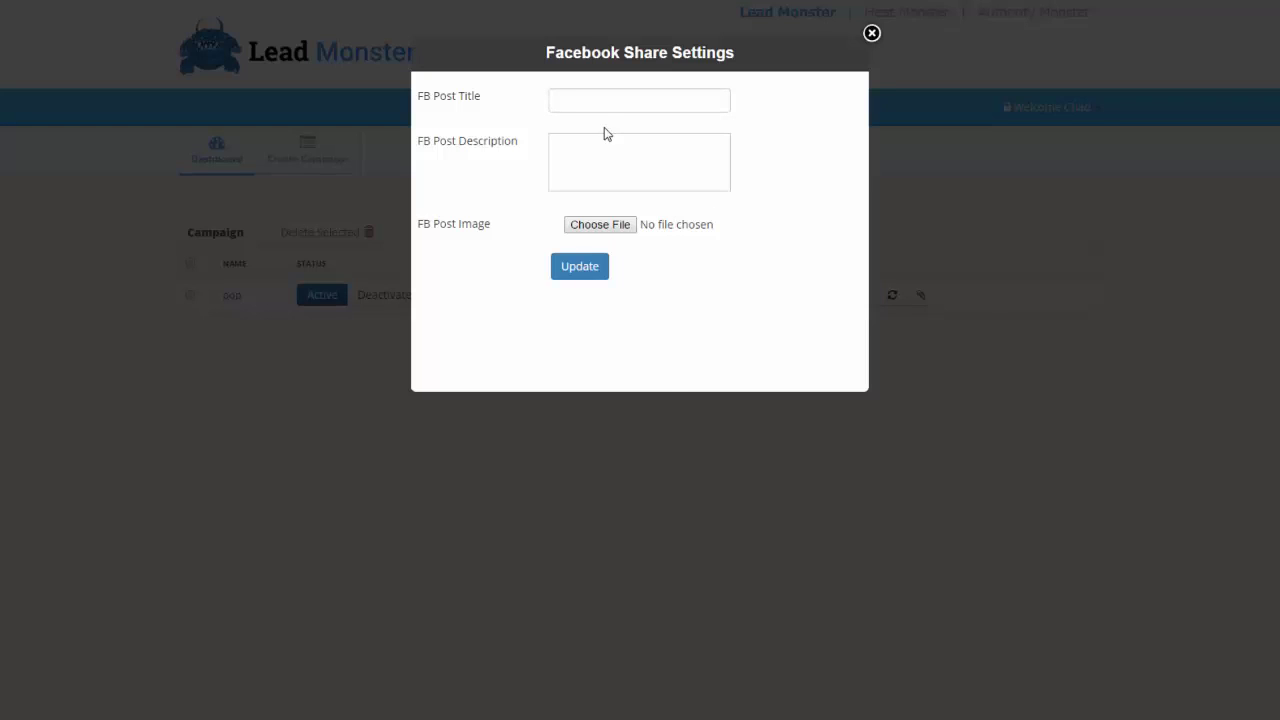
click(581, 102)
click(870, 36)
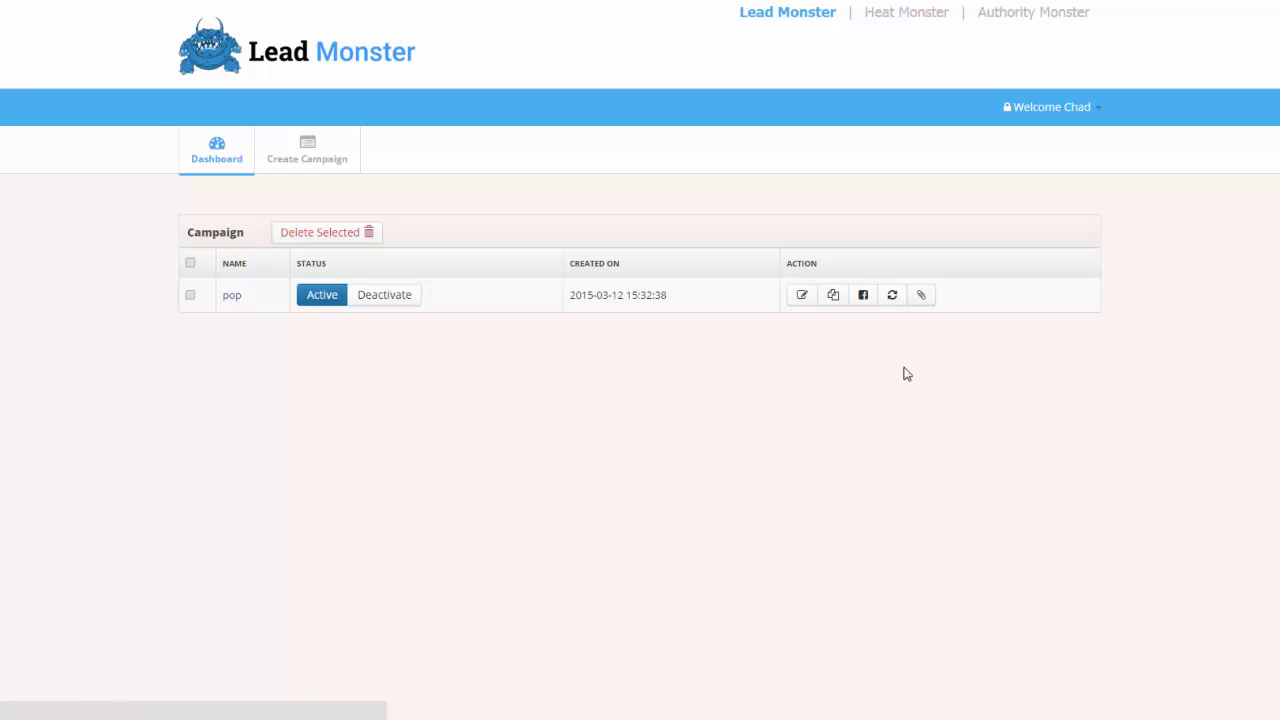
click(892, 303)
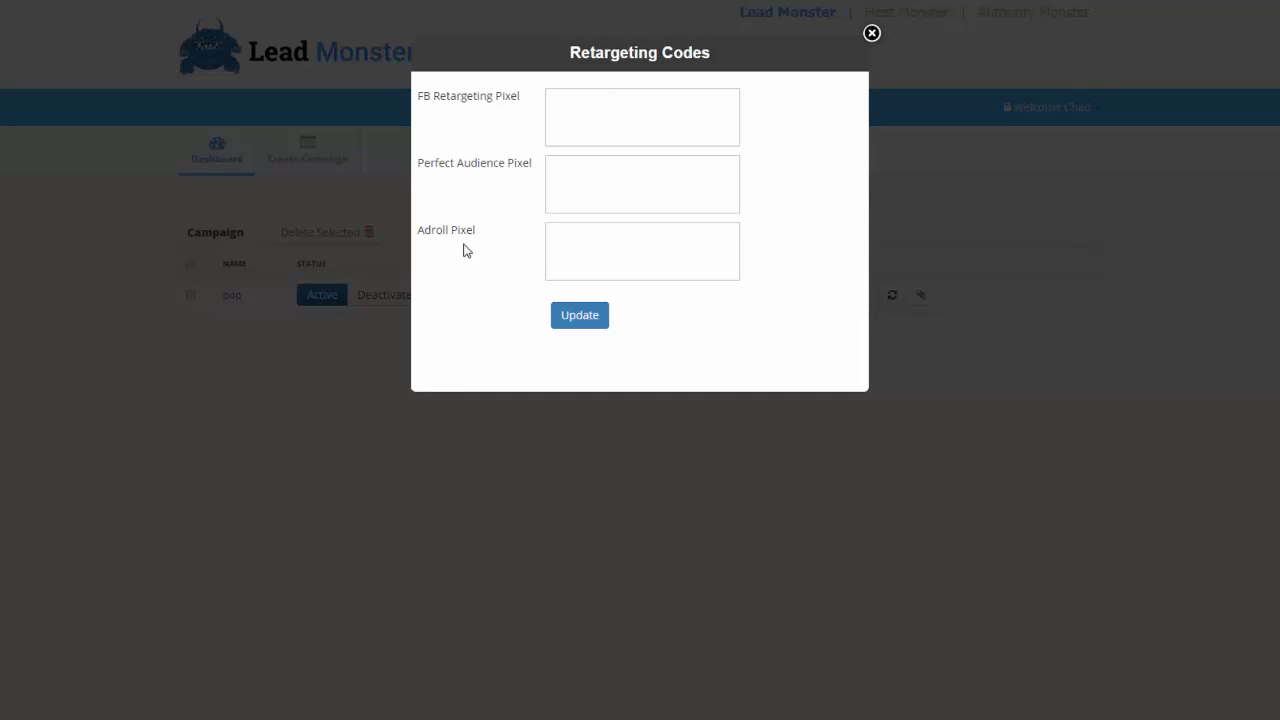
click(871, 36)
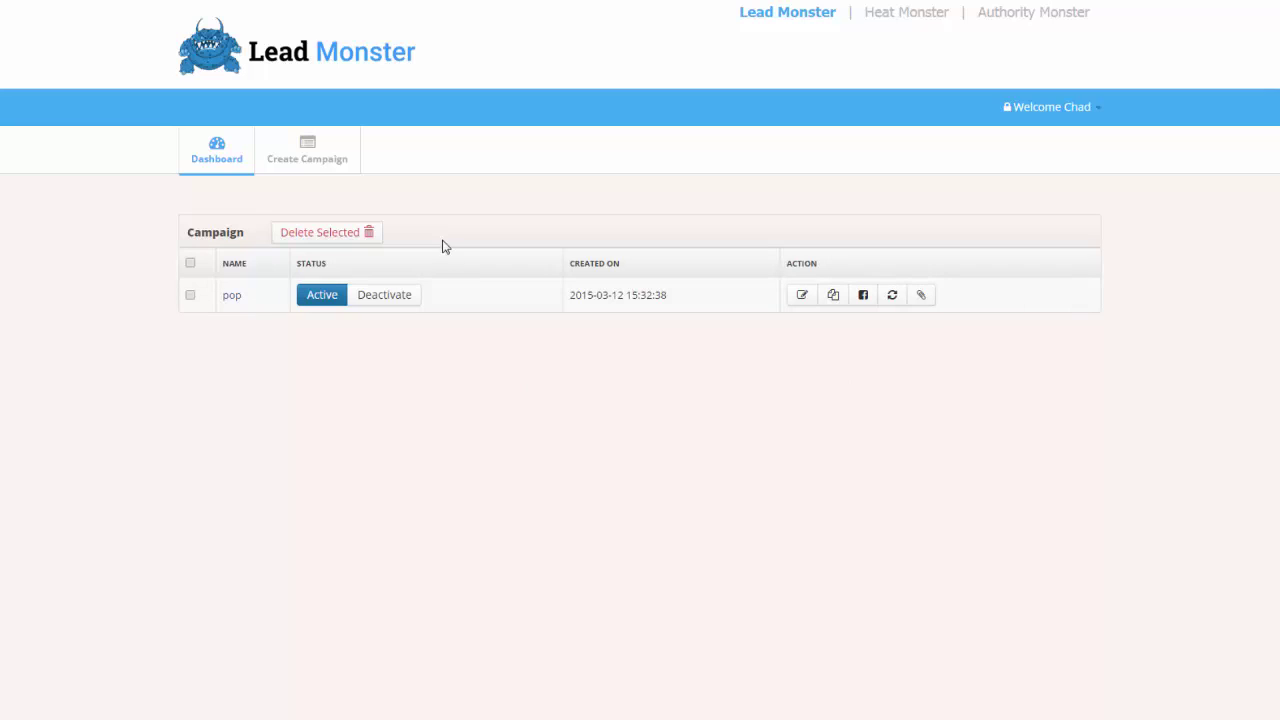
Step: Create a campaign named 'exit-chad' based on the first Small Popup template
click(325, 166)
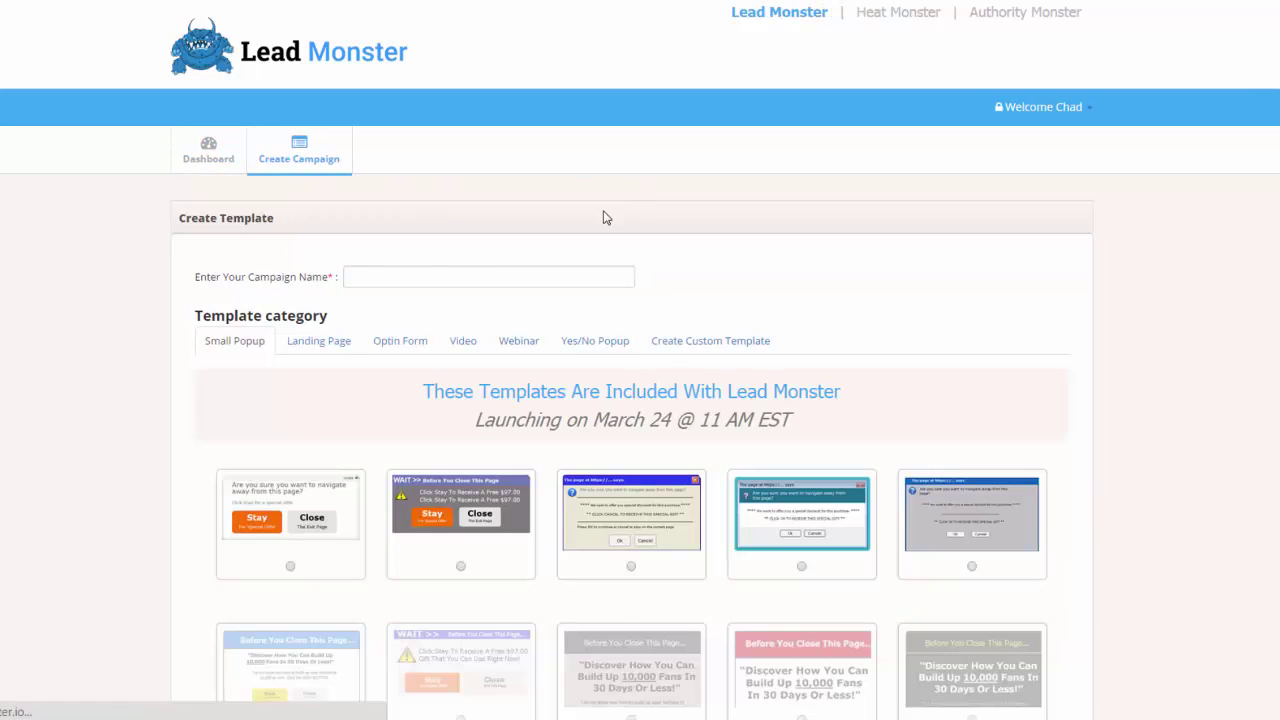
click(473, 276)
text(exit-)
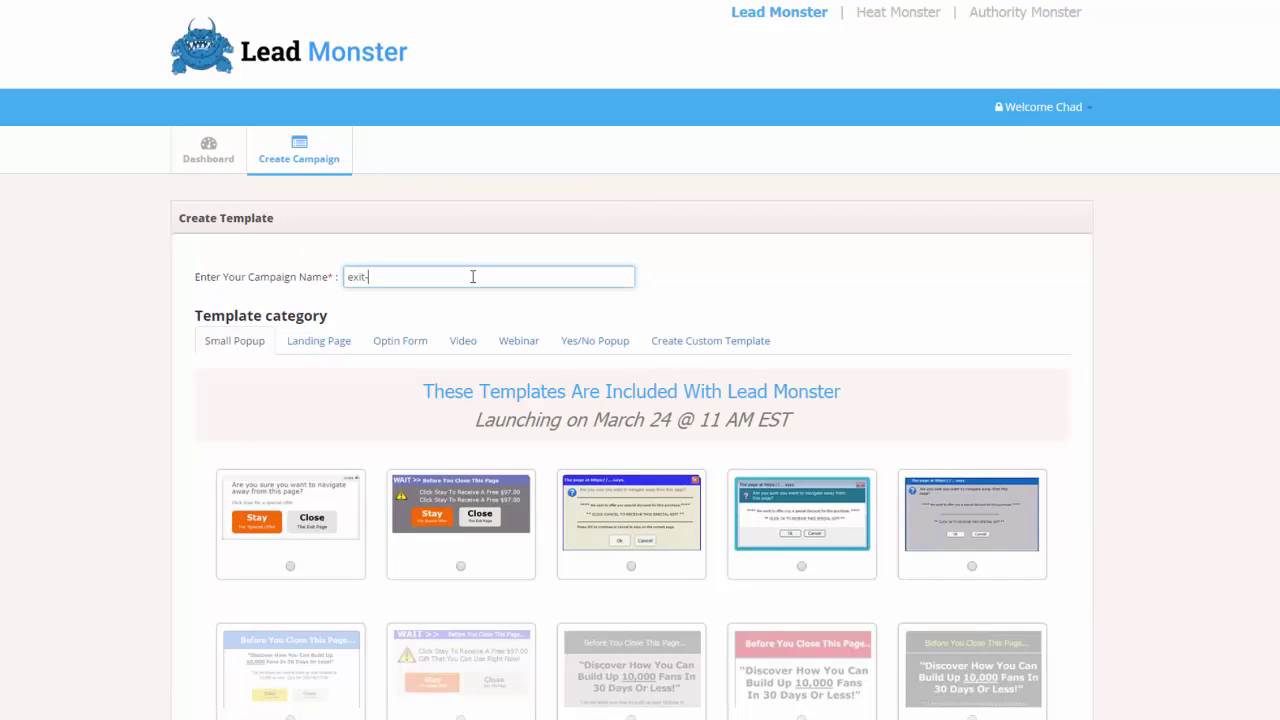
text(chad)
click(1249, 331)
scroll(1249, 331, down, 2)
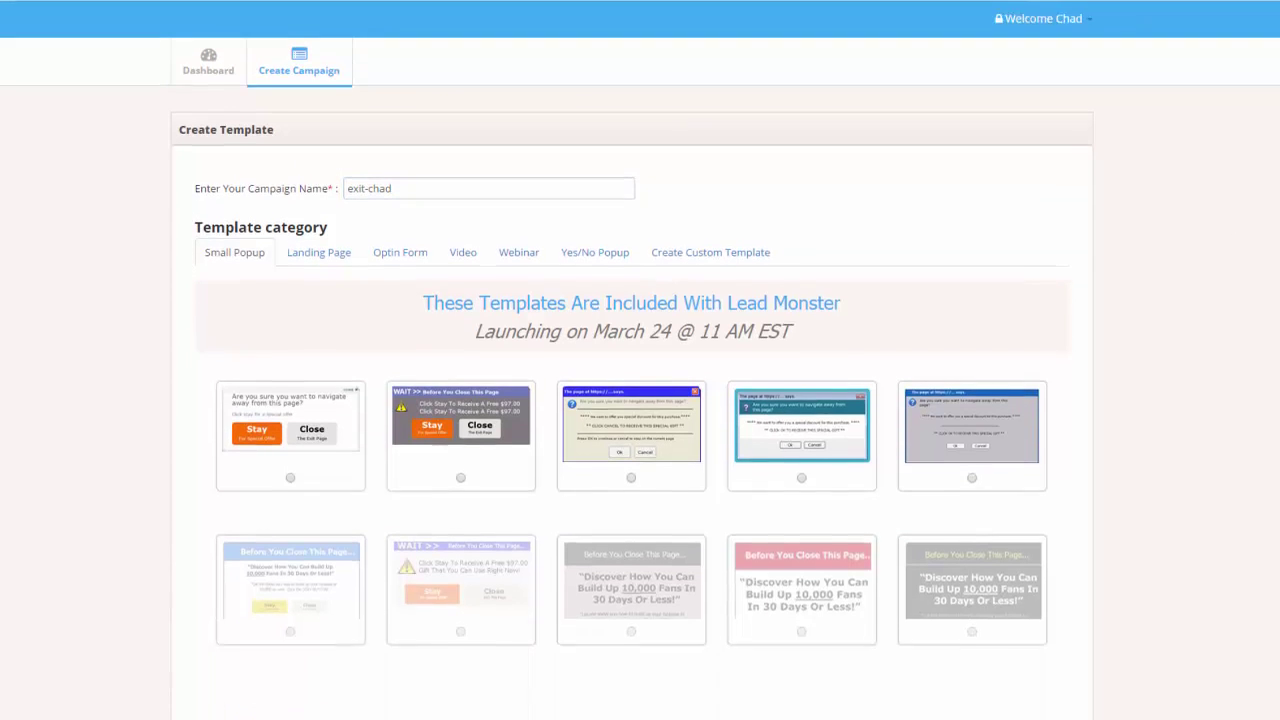
scroll(1262, 273, down, 1)
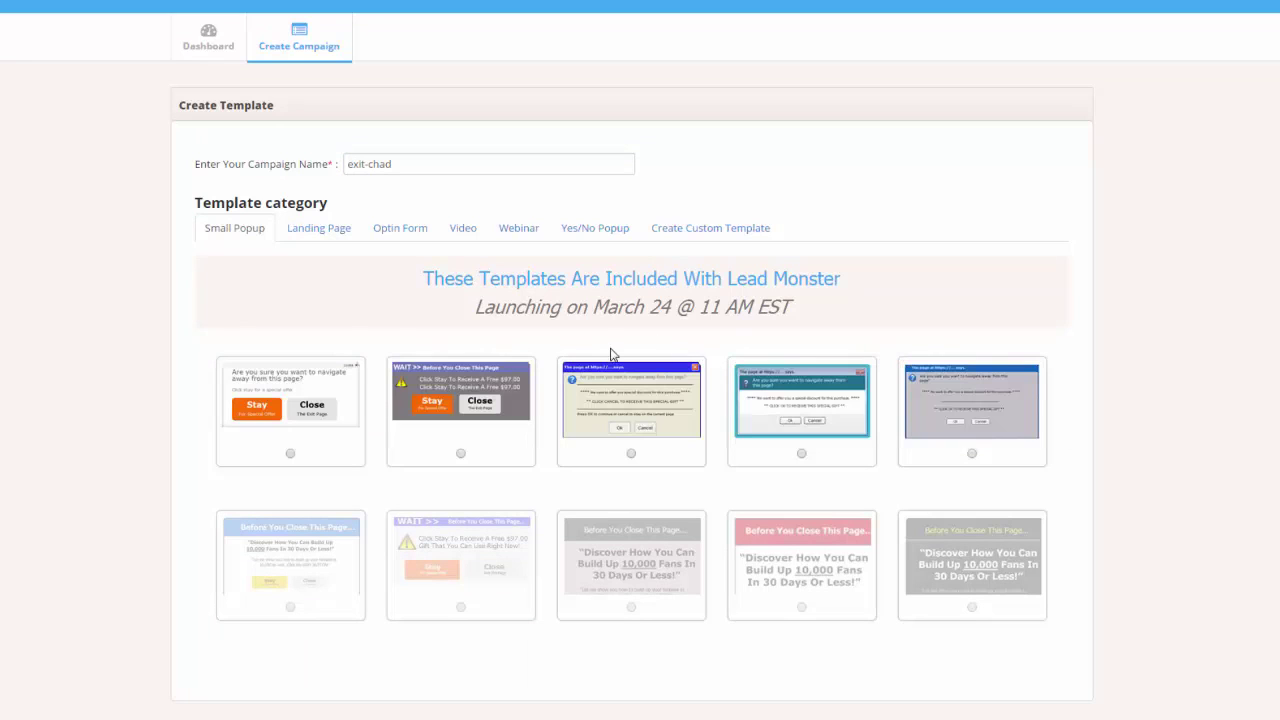
mouse_move(290, 416)
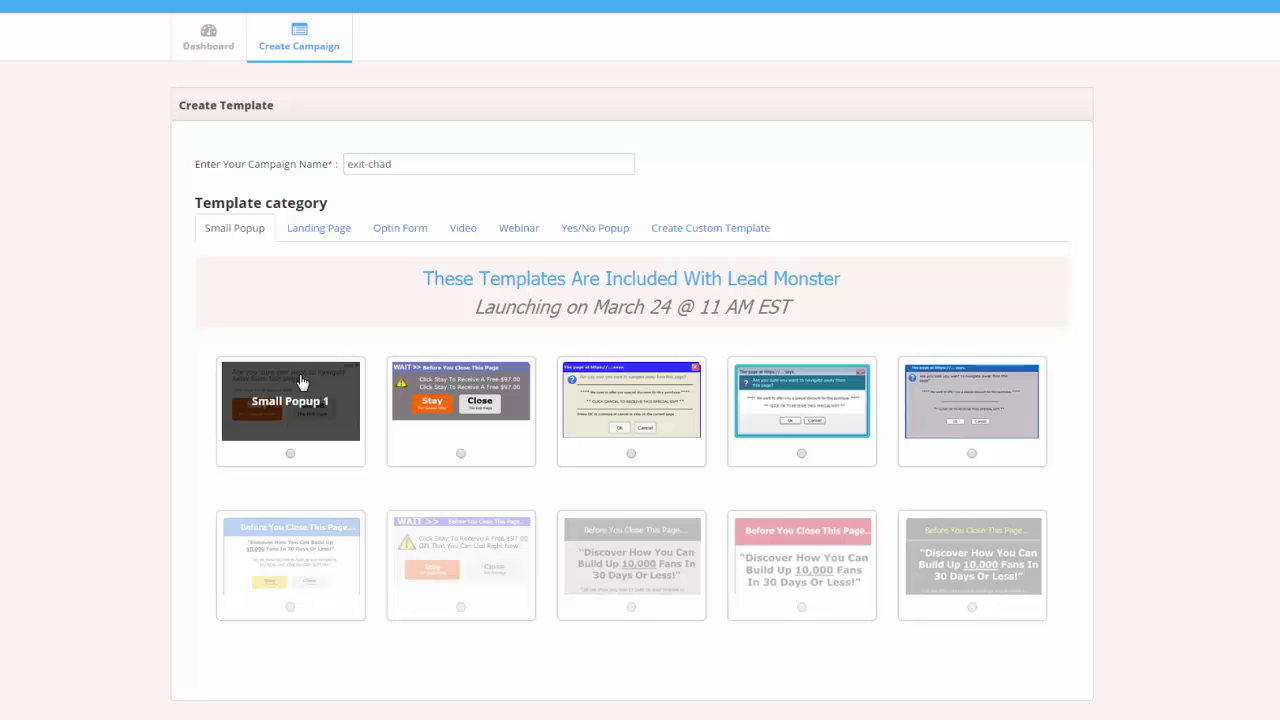
click(290, 454)
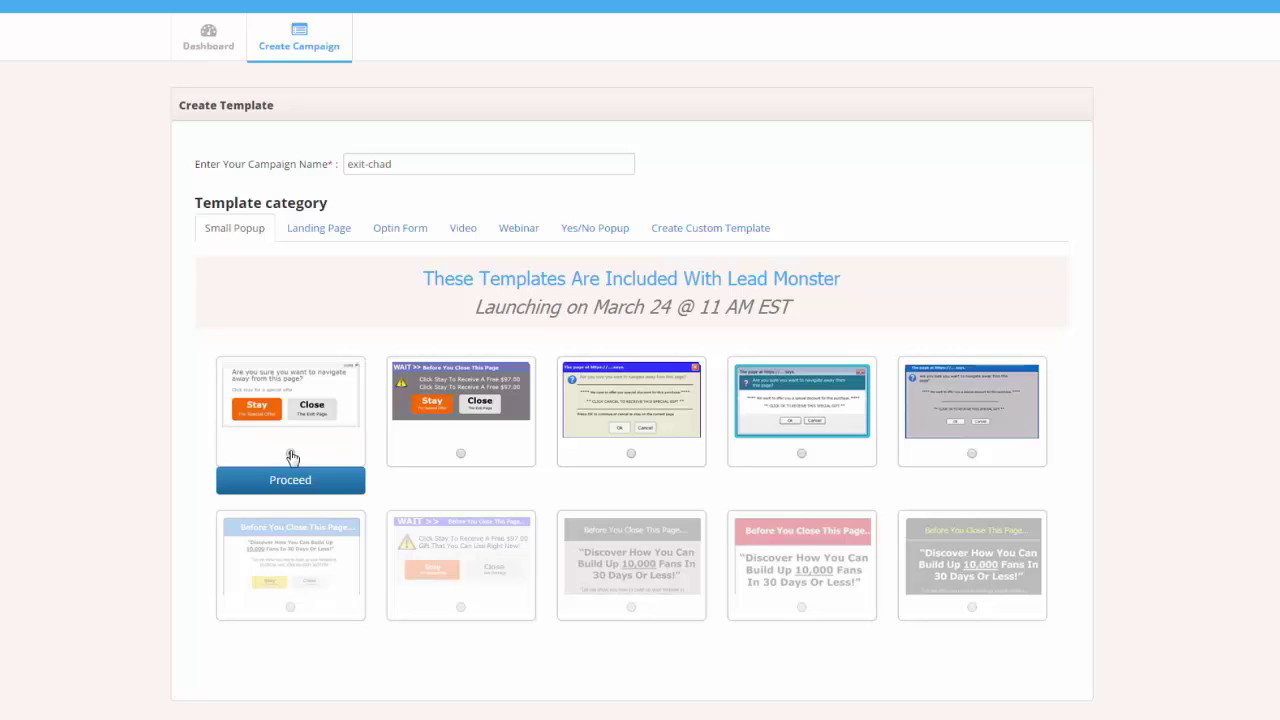
Step: Edit the template's subtitle so it reads 'Click stay to grab this bonus'
click(290, 477)
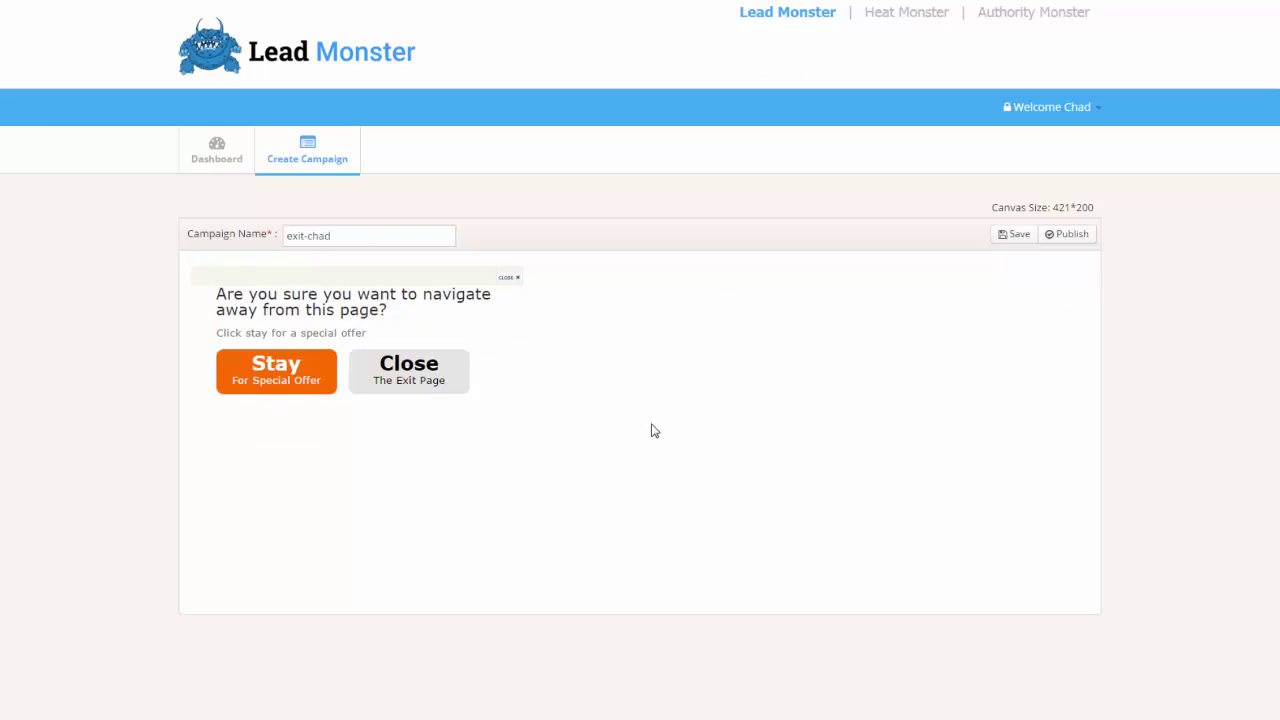
click(431, 310)
drag(416, 311, 194, 292)
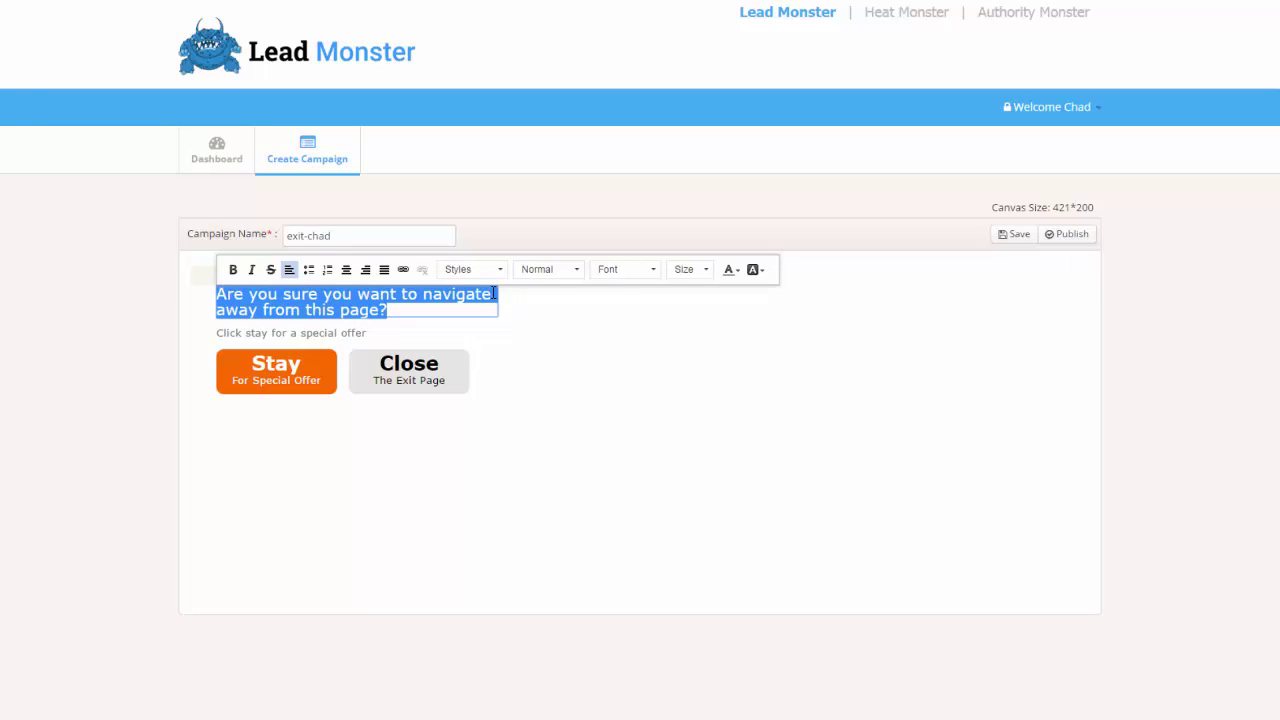
drag(371, 335, 274, 335)
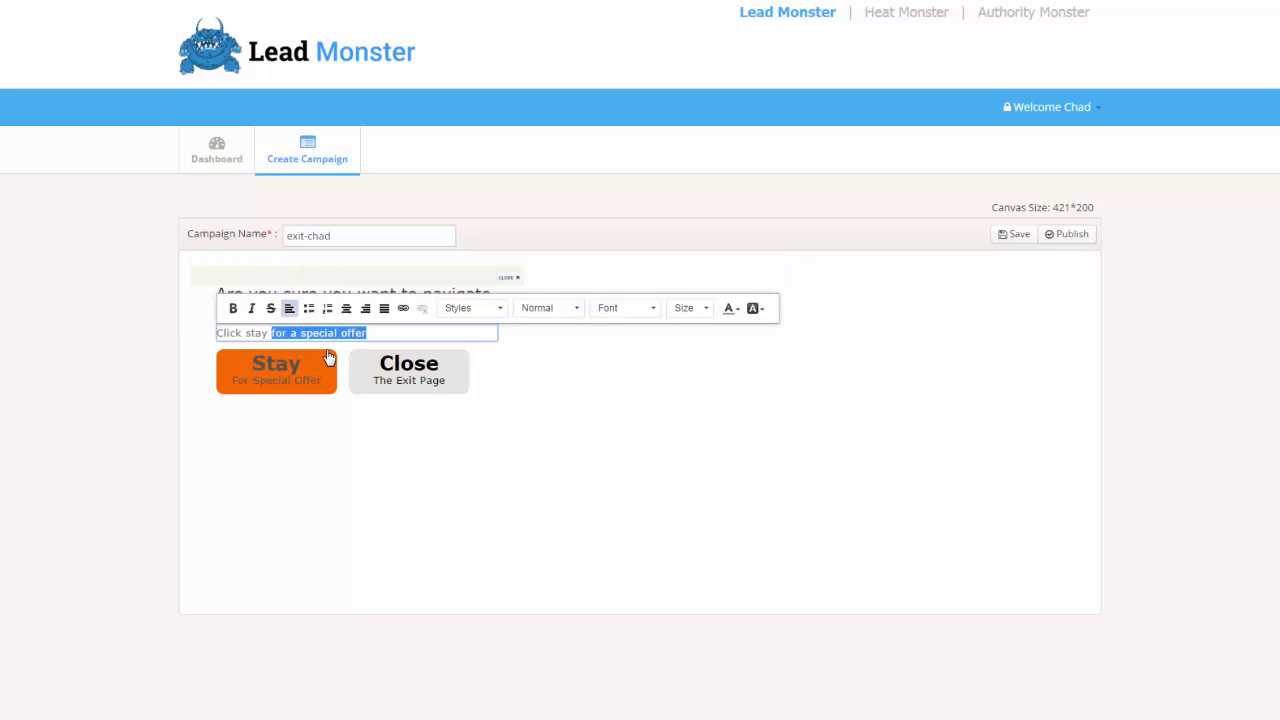
text(to grab this)
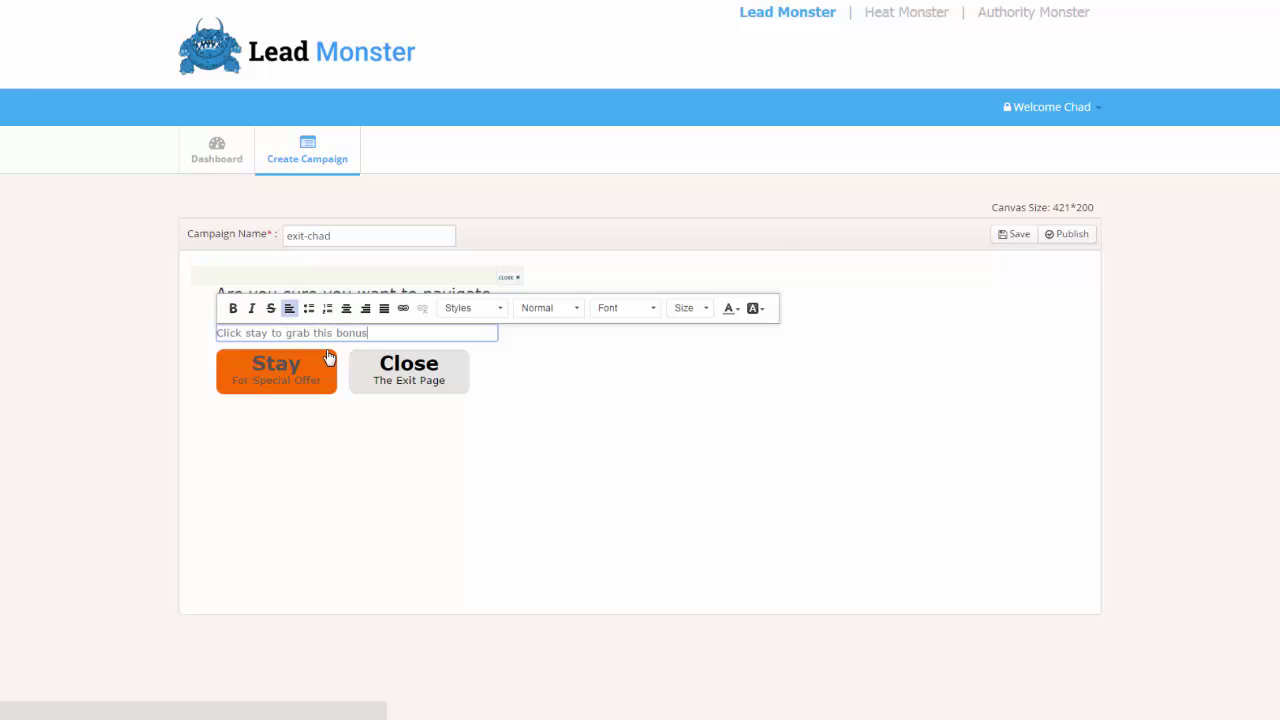
click(631, 417)
Step: Check the Stay button's labels and link options, keeping it set to close the popup
click(303, 389)
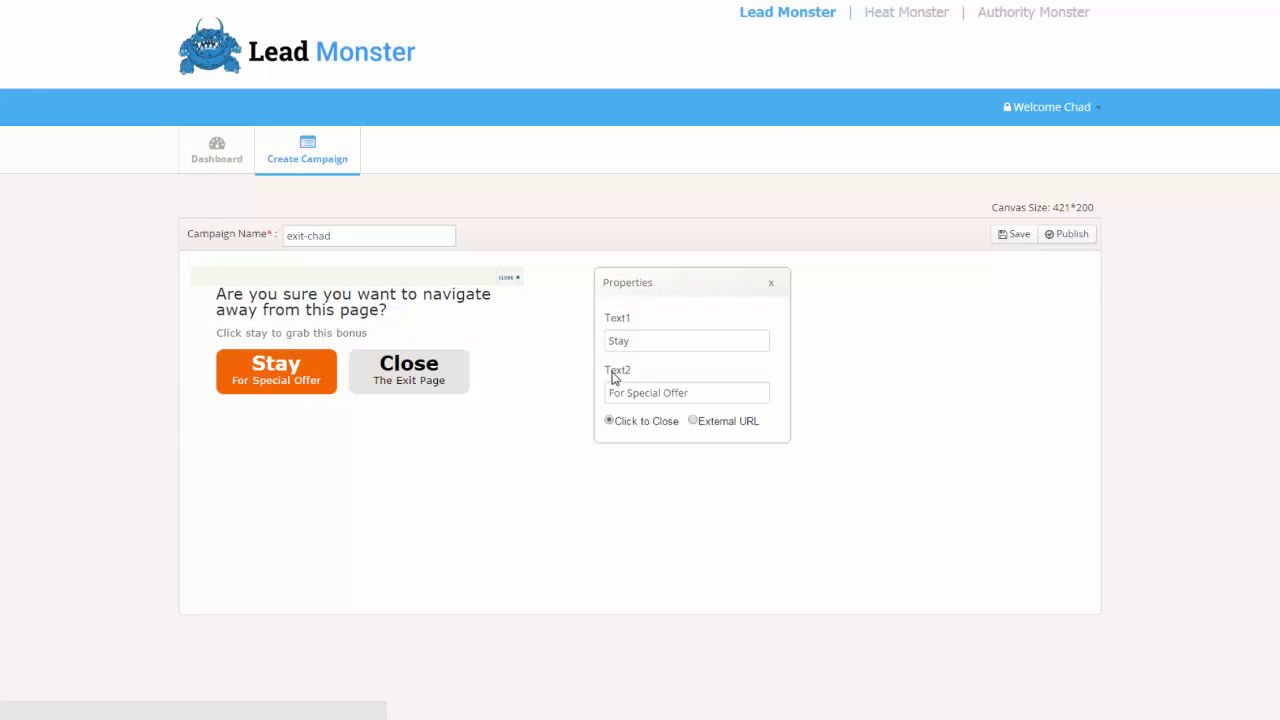
double_click(637, 343)
triple_click(686, 397)
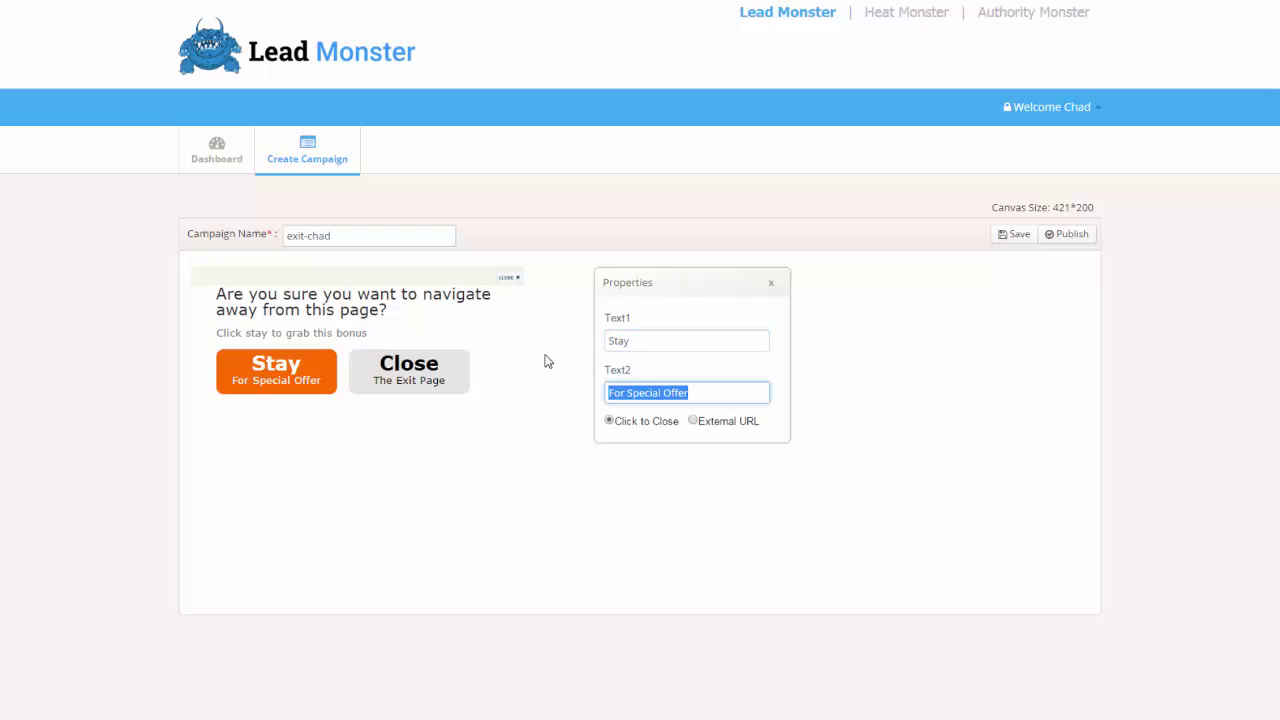
double_click(634, 341)
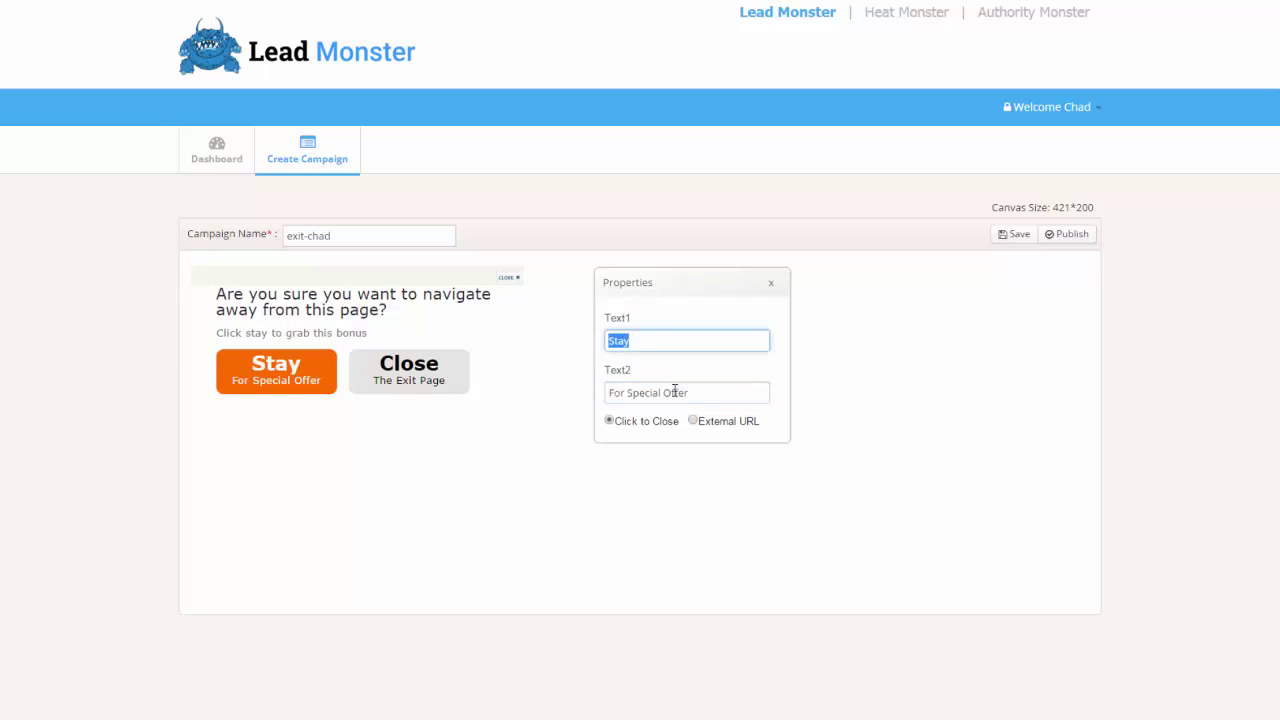
triple_click(694, 397)
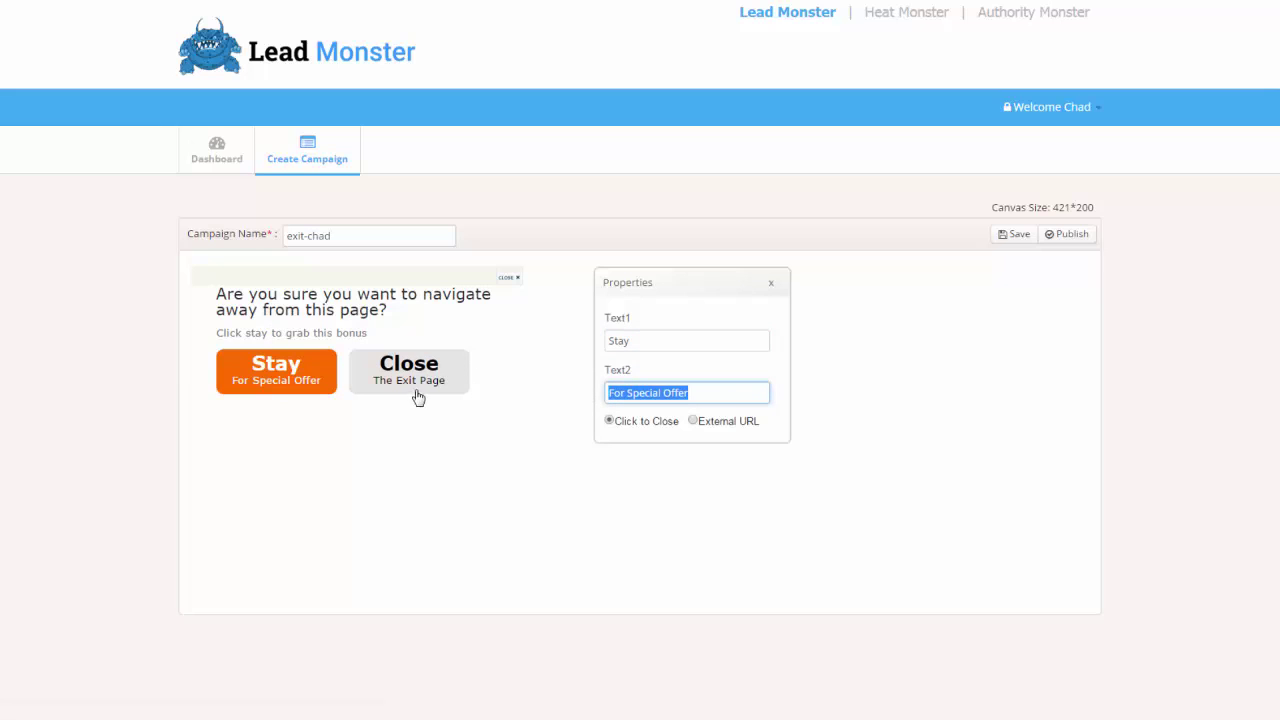
click(691, 421)
click(651, 463)
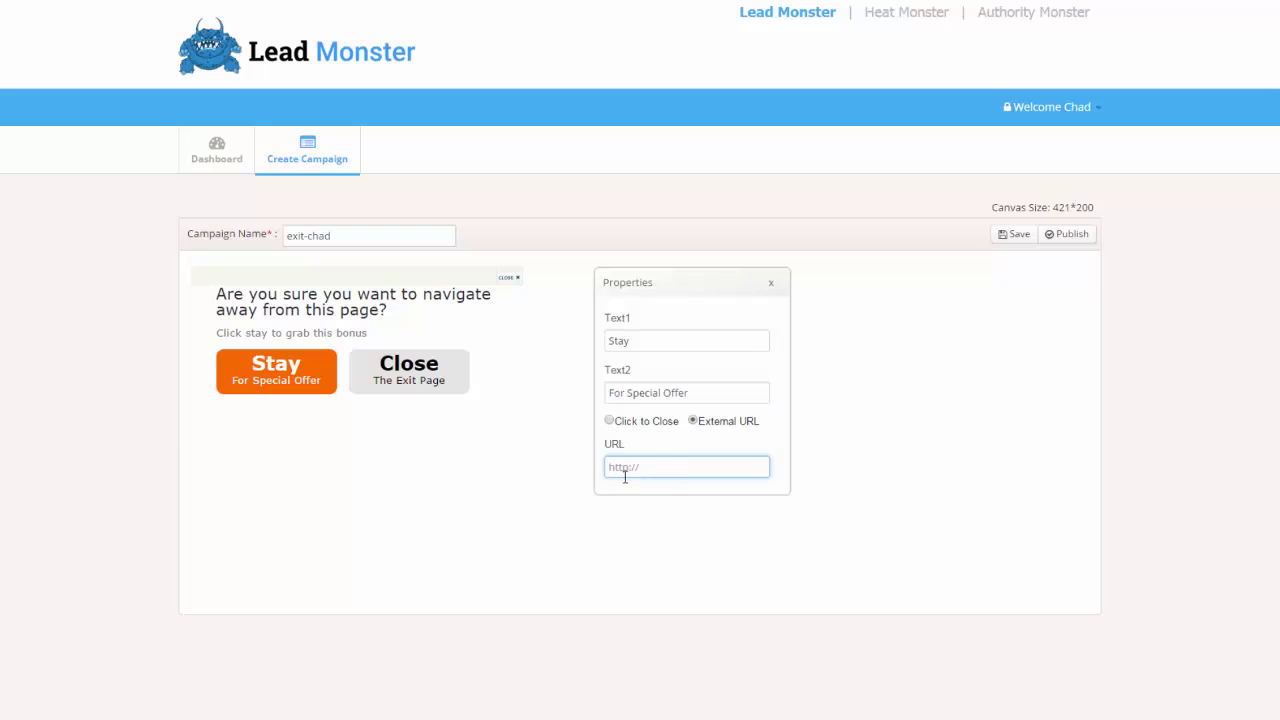
click(609, 421)
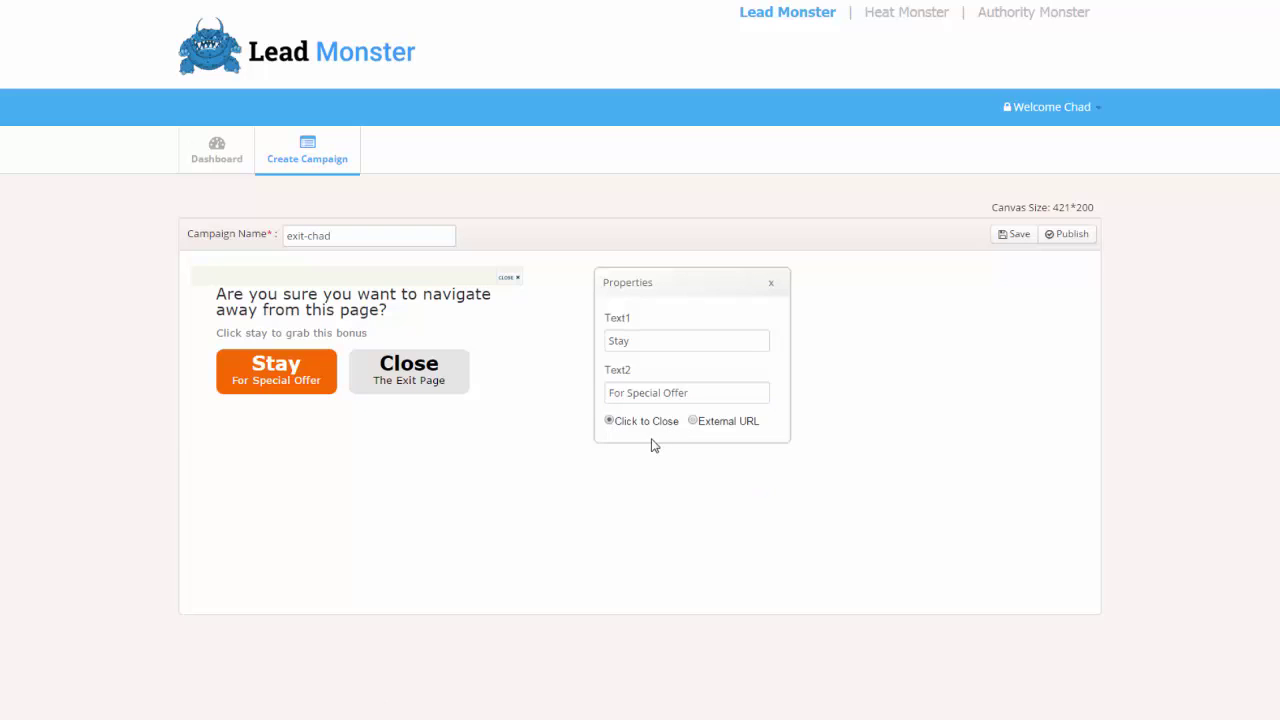
Step: Give the grey button the labels 'Close' and 'The Exit Page'
click(770, 285)
click(457, 389)
drag(654, 346, 576, 338)
drag(697, 392, 603, 391)
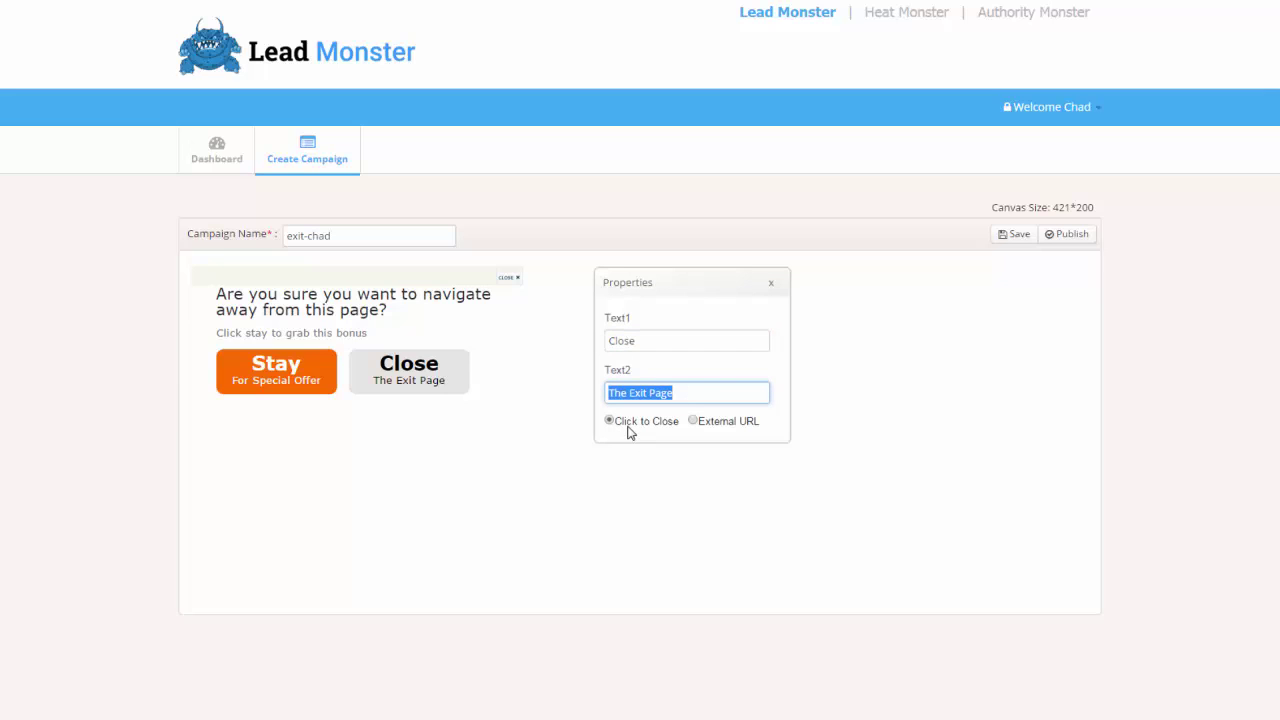
click(770, 284)
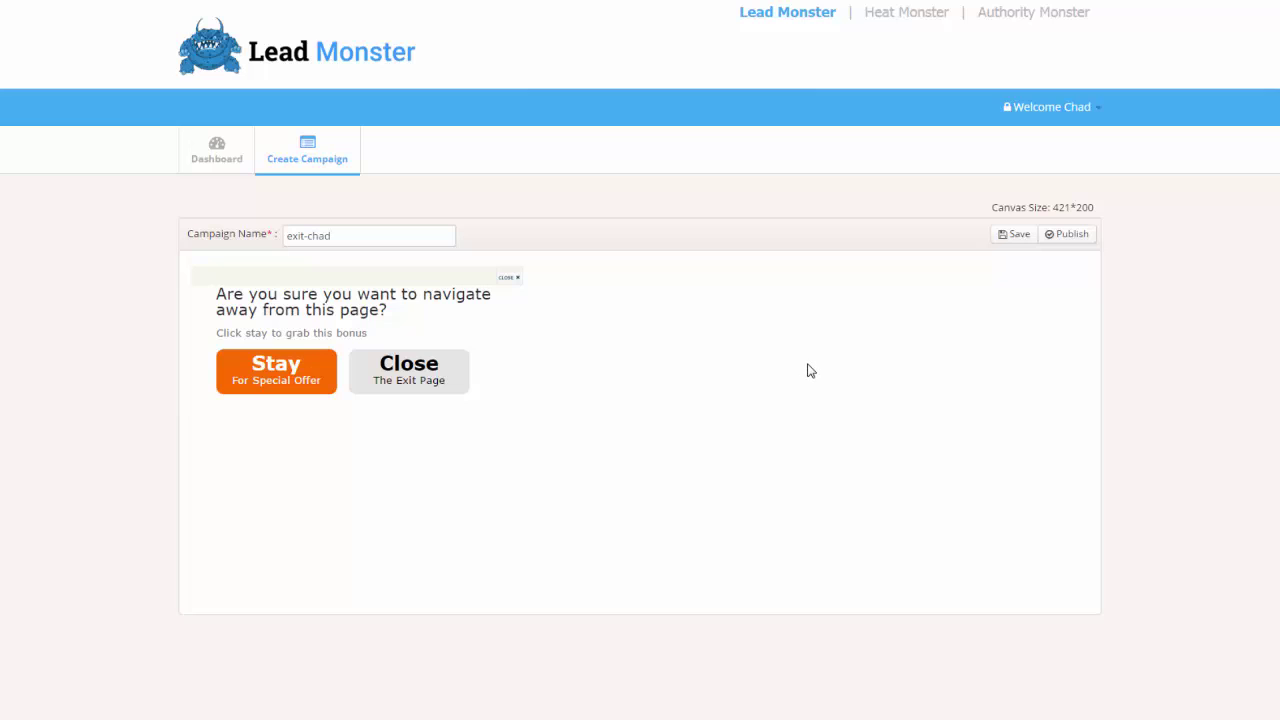
Step: Save and publish the exit-chad campaign, then preview its popup
click(1017, 241)
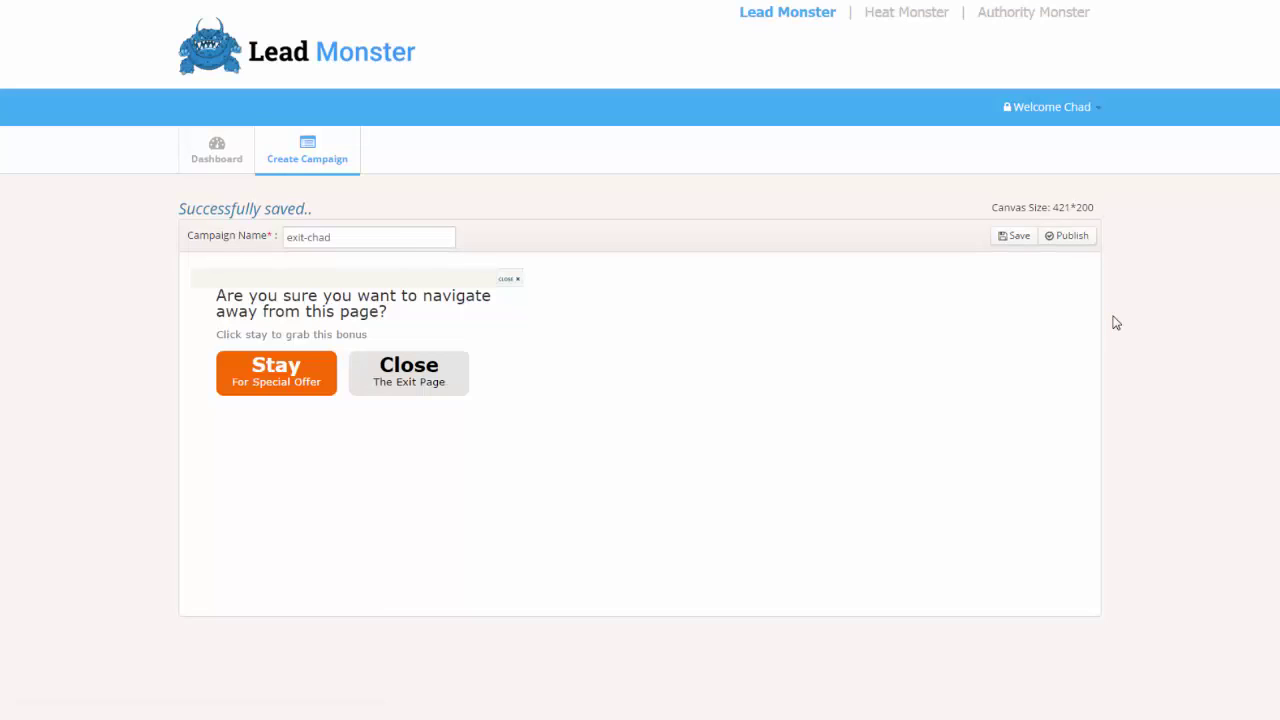
click(1068, 241)
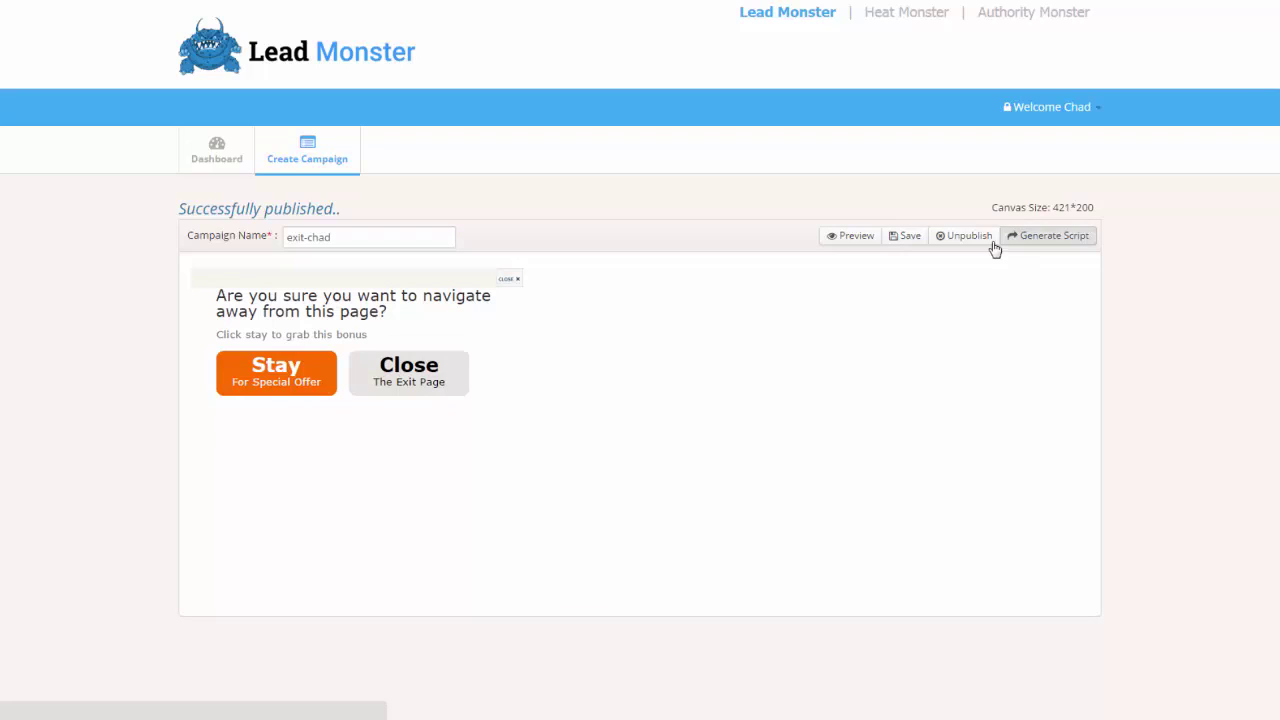
click(851, 240)
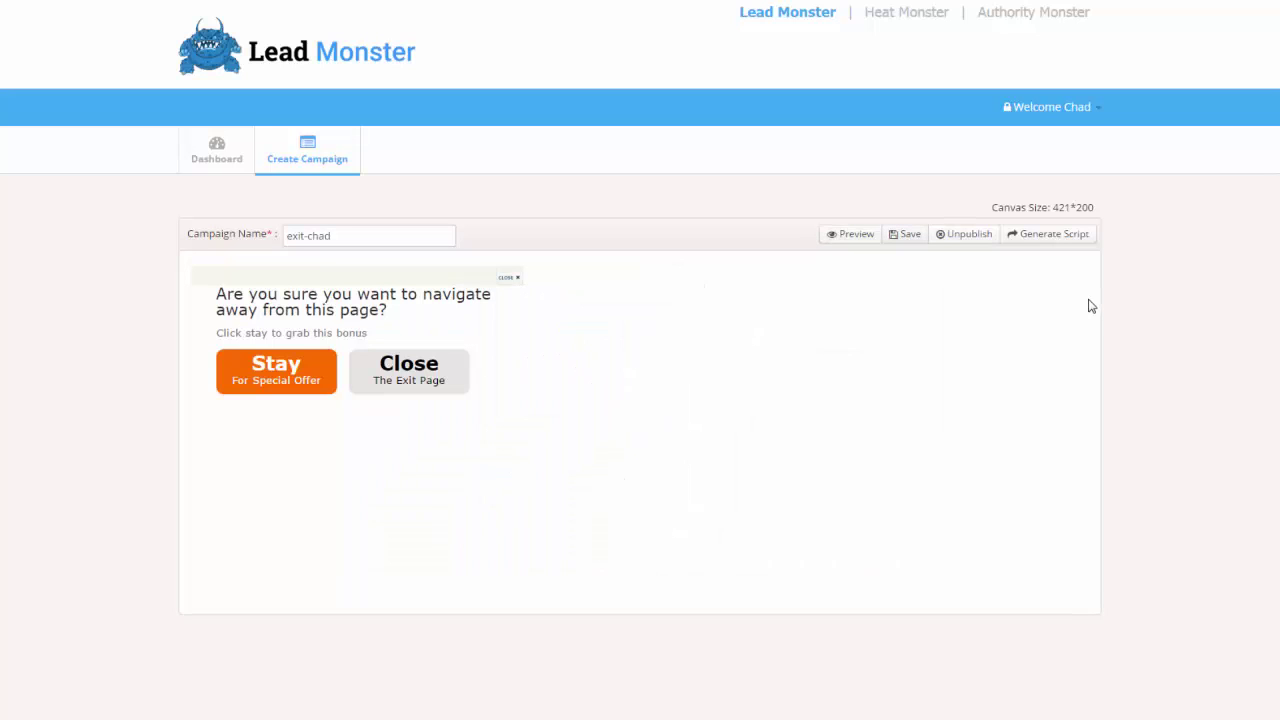
Step: Generate the embed script and compare the In Bounce, On Load, On Mouse Over, On Click and Scroll To triggers
click(1063, 238)
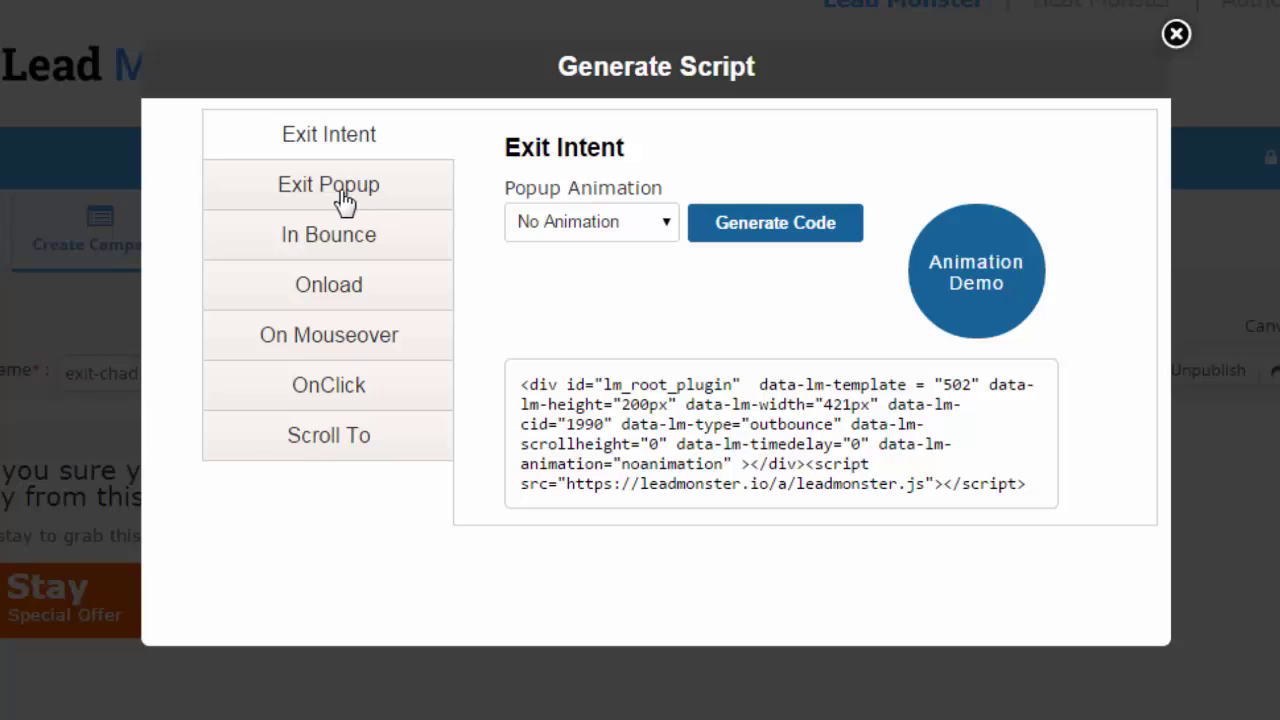
click(363, 245)
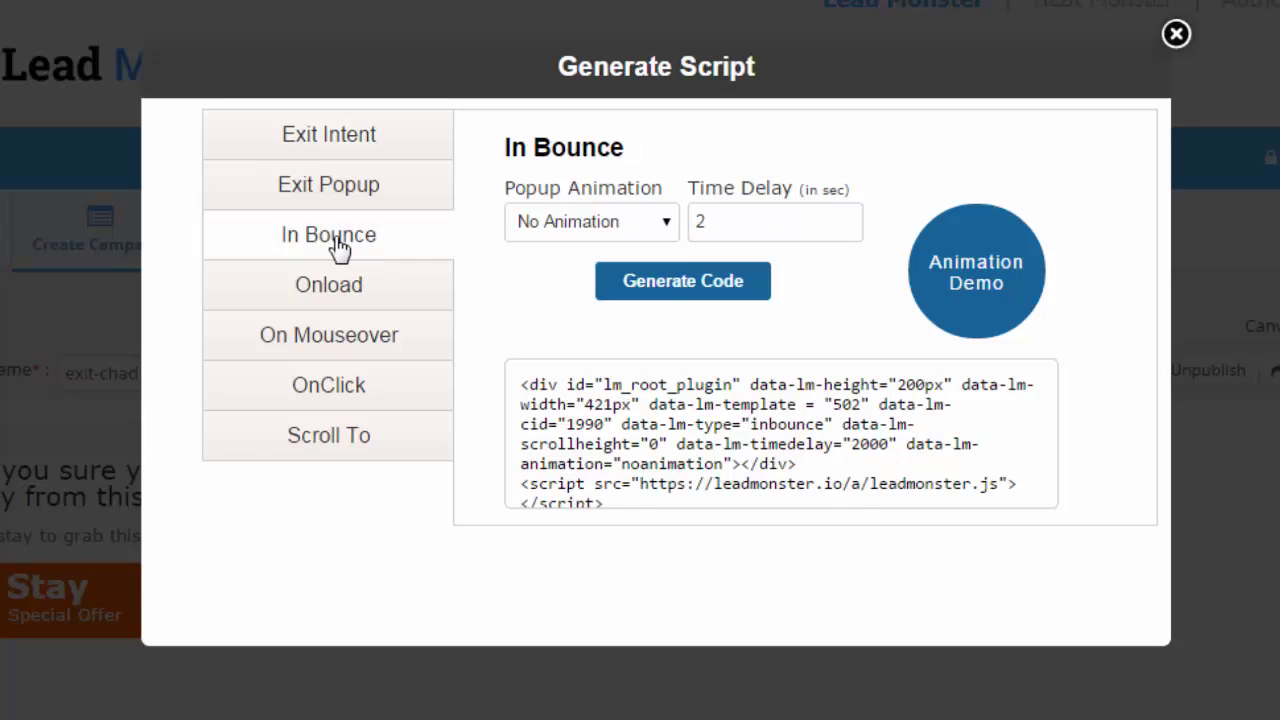
click(352, 295)
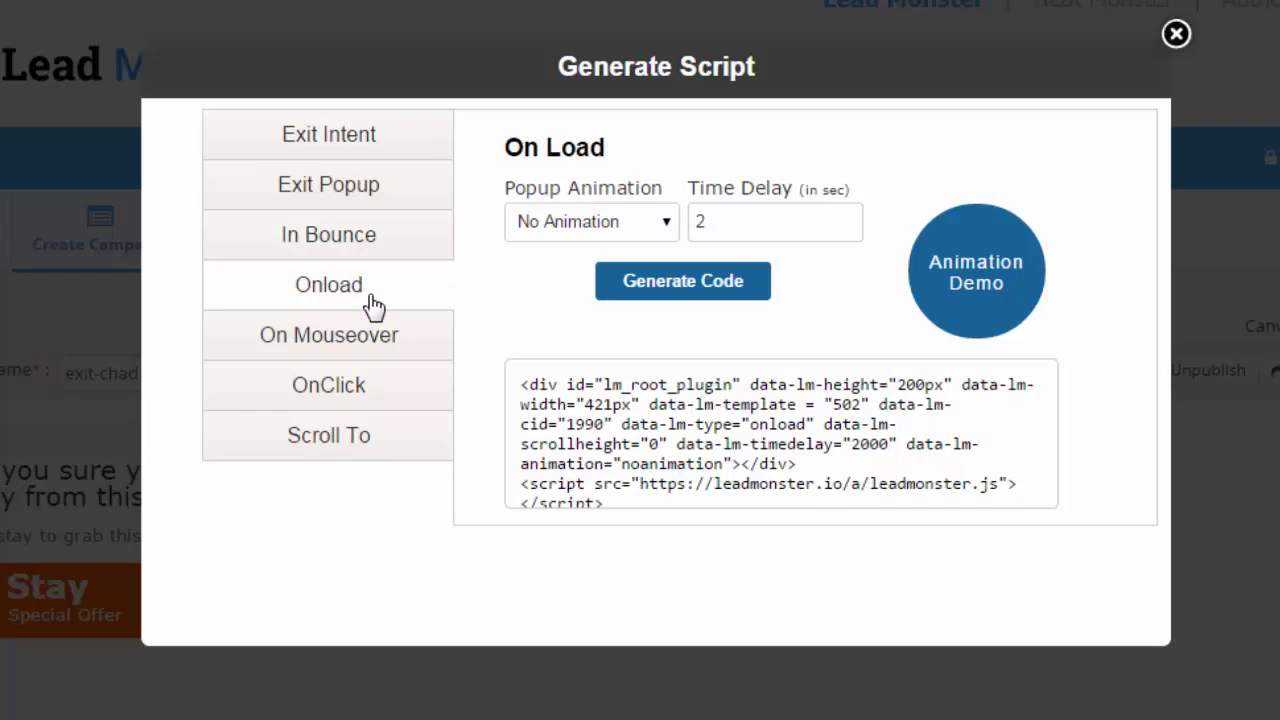
click(366, 340)
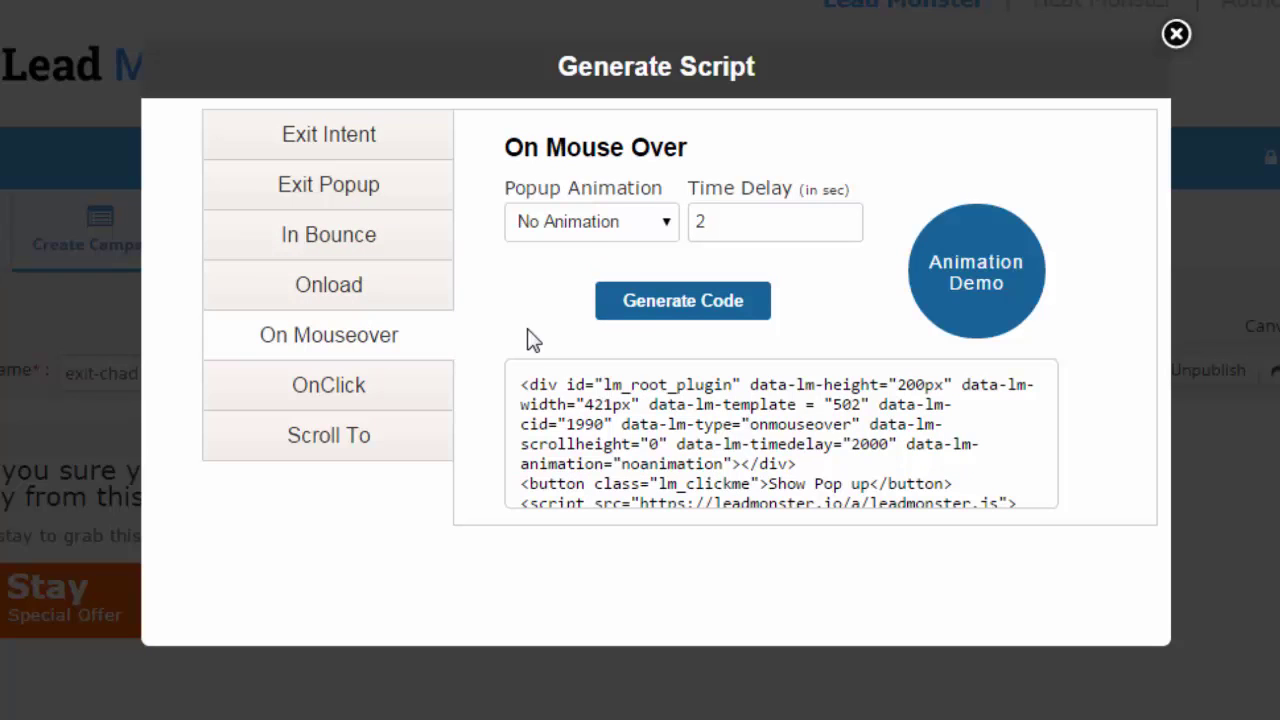
click(360, 392)
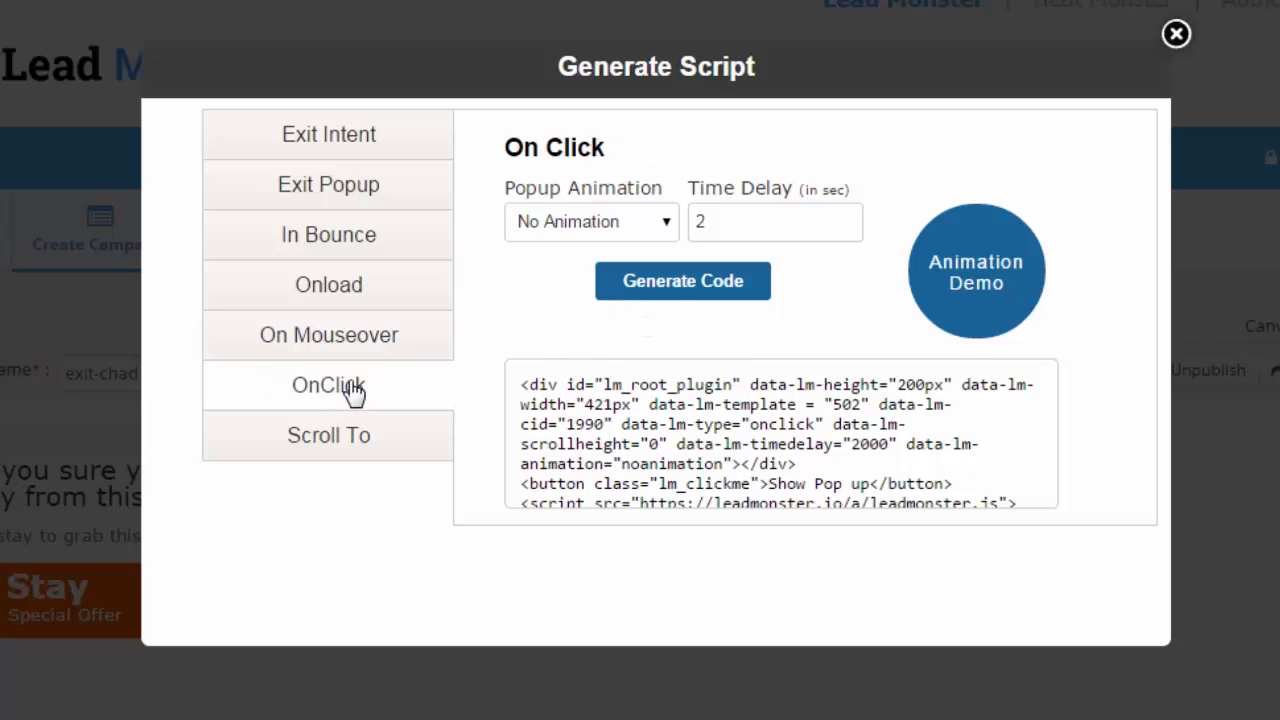
click(373, 444)
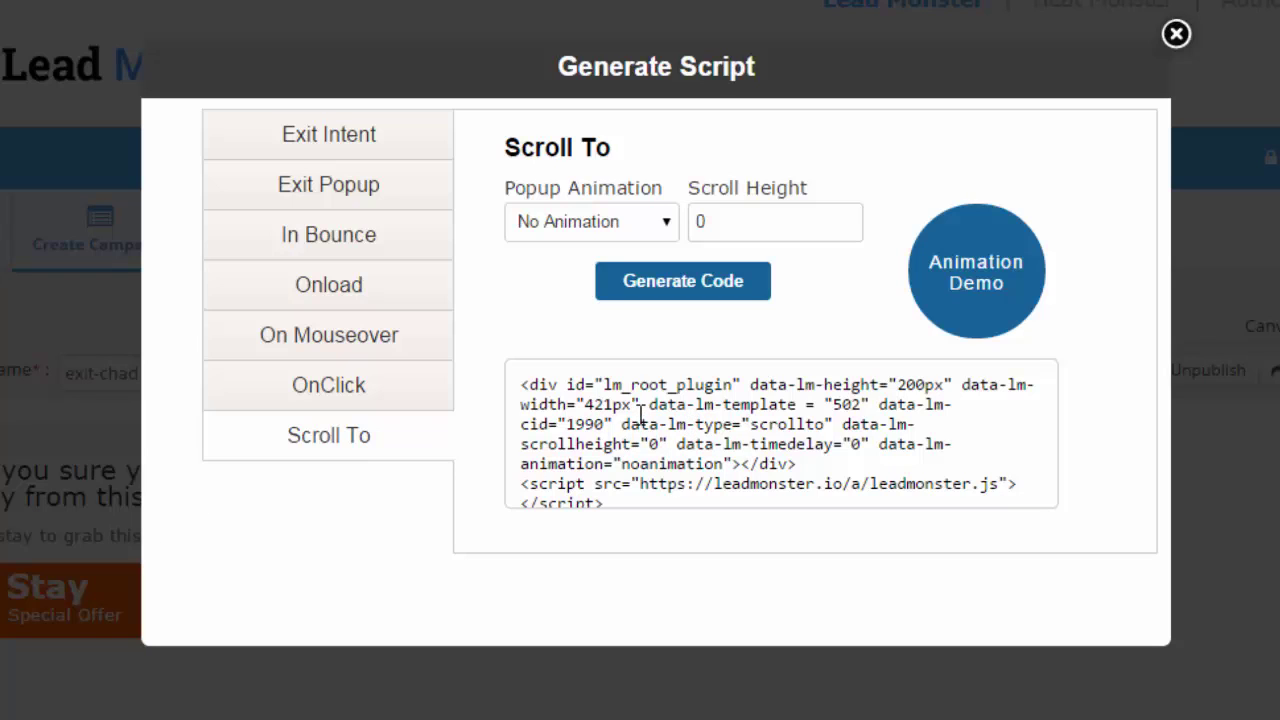
Step: Set the Scroll To popup animation to Swing and select all the embed code
click(671, 227)
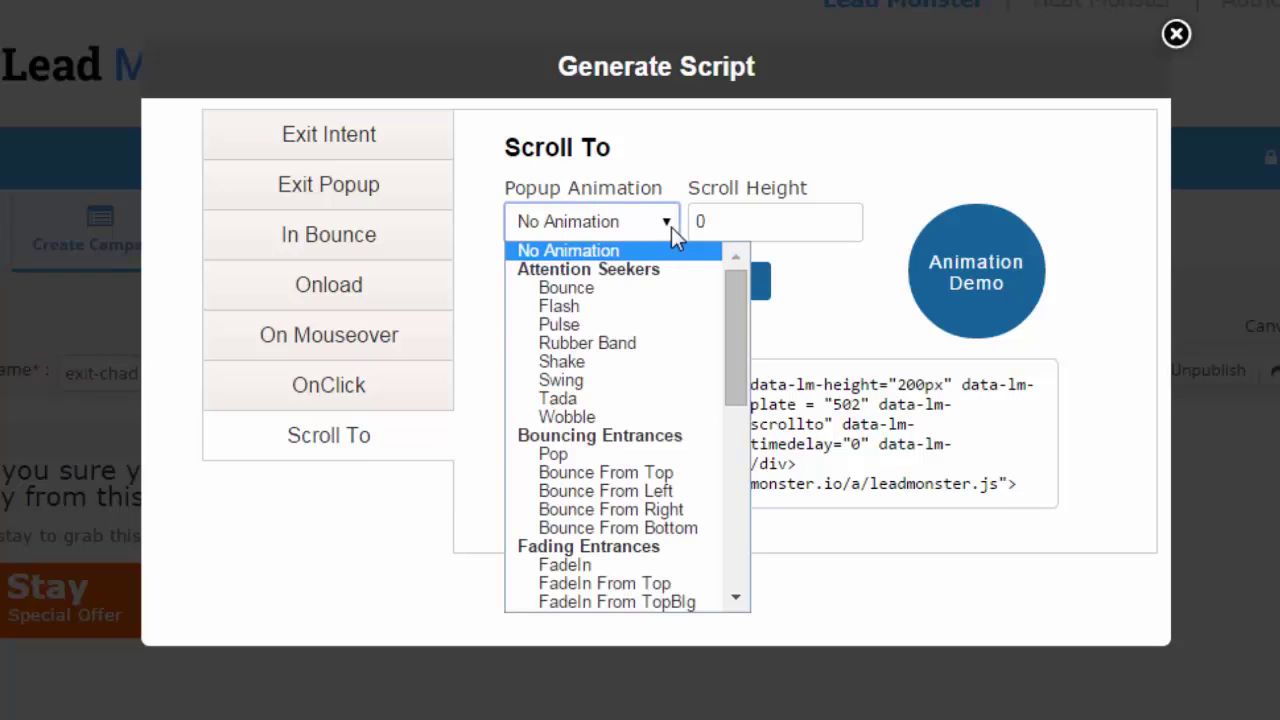
click(632, 380)
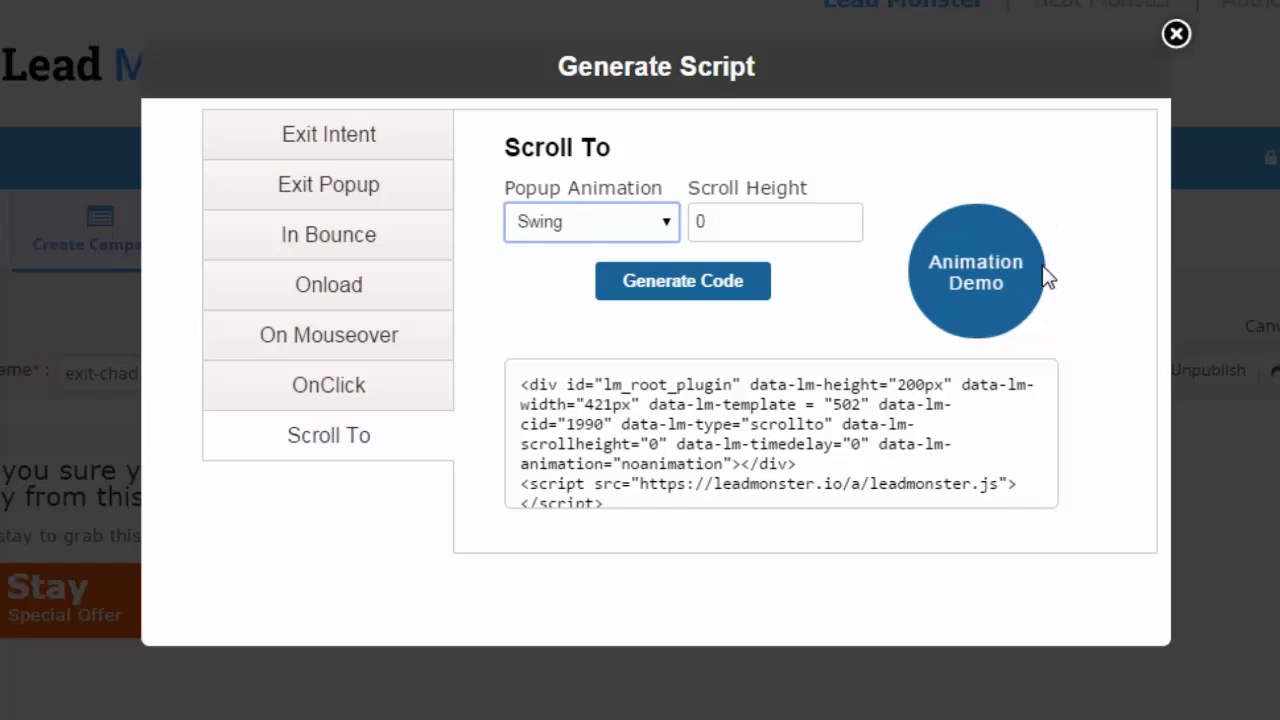
click(991, 504)
key(ctrl+a)
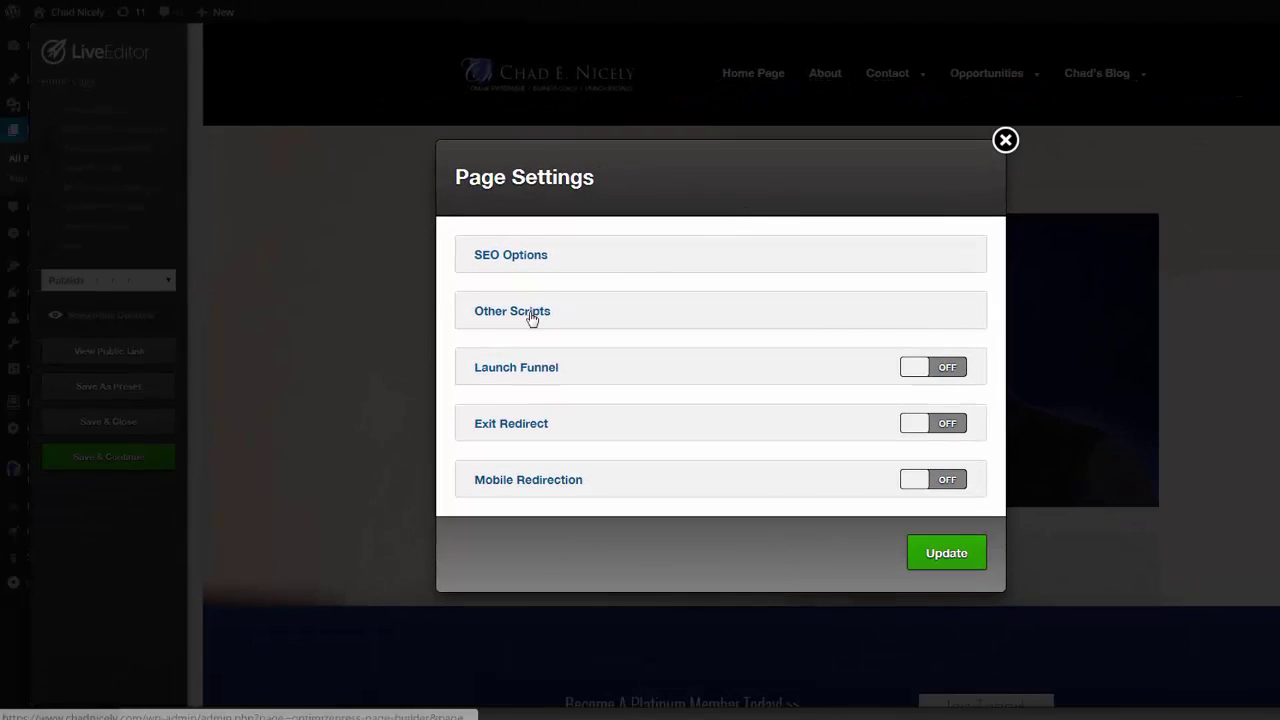
Step: Replace the page's Other Scripts code with the exit-chad embed script and update the settings
click(531, 311)
click(877, 417)
key(ctrl+a)
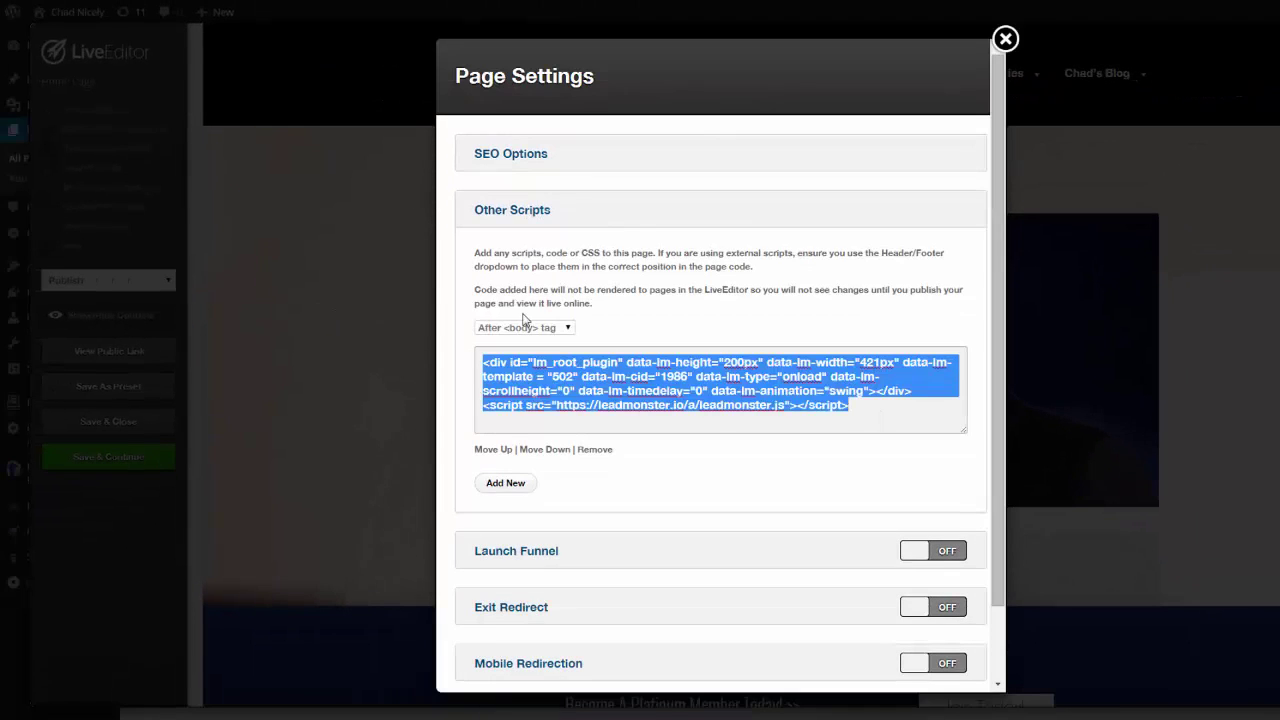
text(<div id="lm_root_plugin"  data-lm-template = "502" data-lm-height="200px" data-lm-width="421px" data-lm-cid="1990" data-lm-type="outbounce" data-lm-scrollheight="0" data-lm-timedelay="0" data-lm-animation="noanimation" ></div> <script src="https://leadmonster.io/a/leadmonster.js"></script>)
scroll(975, 604, down, 2)
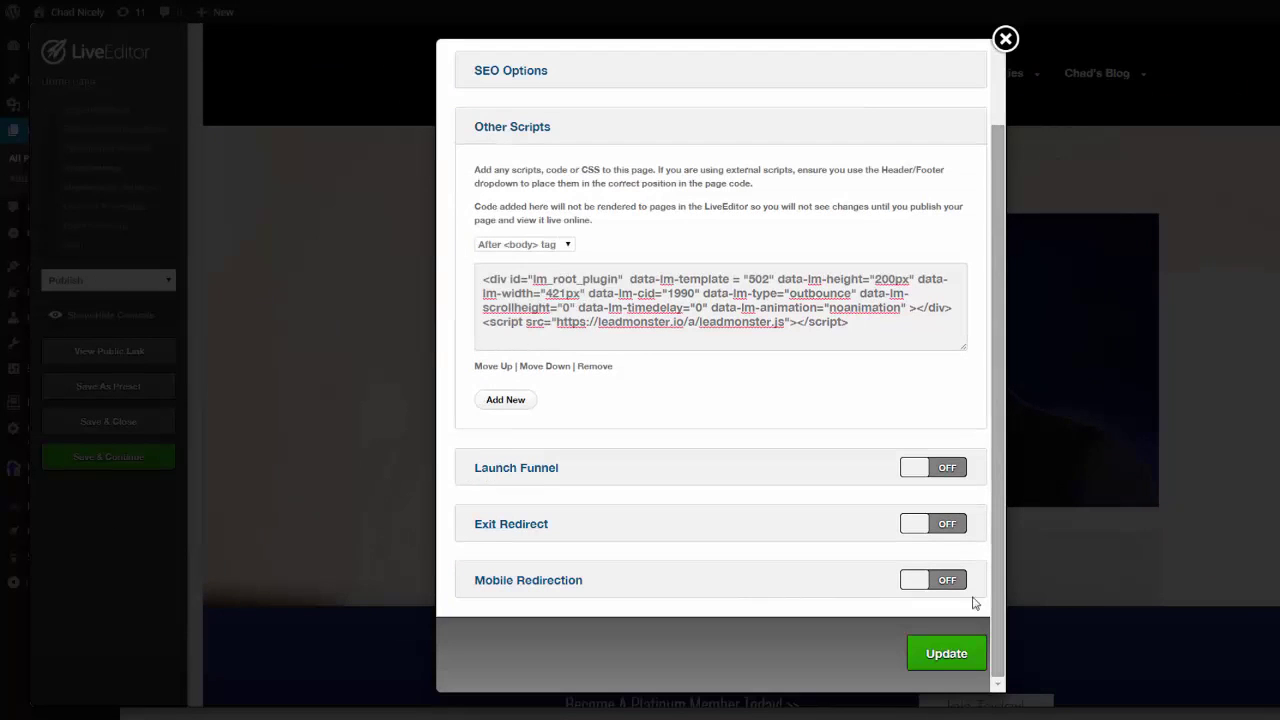
click(946, 654)
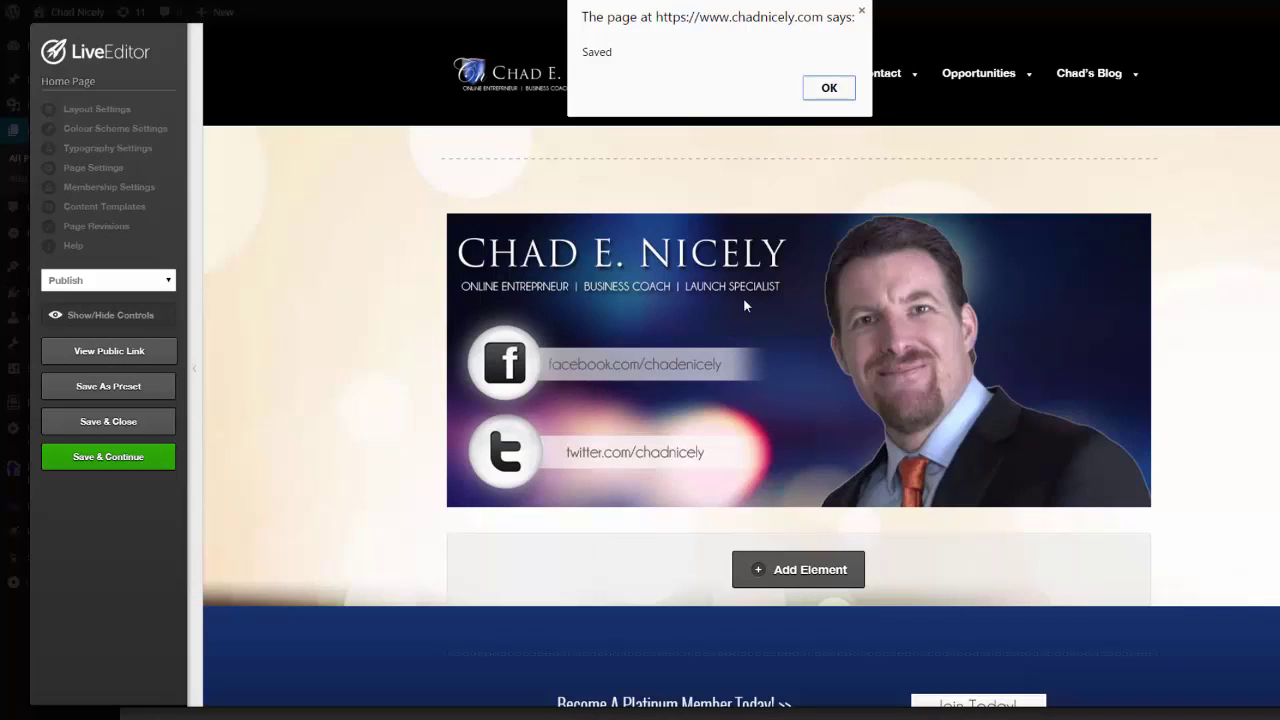
click(827, 89)
Step: Save the page, then load chadnicely.com in a new tab to see the exit popup
click(160, 452)
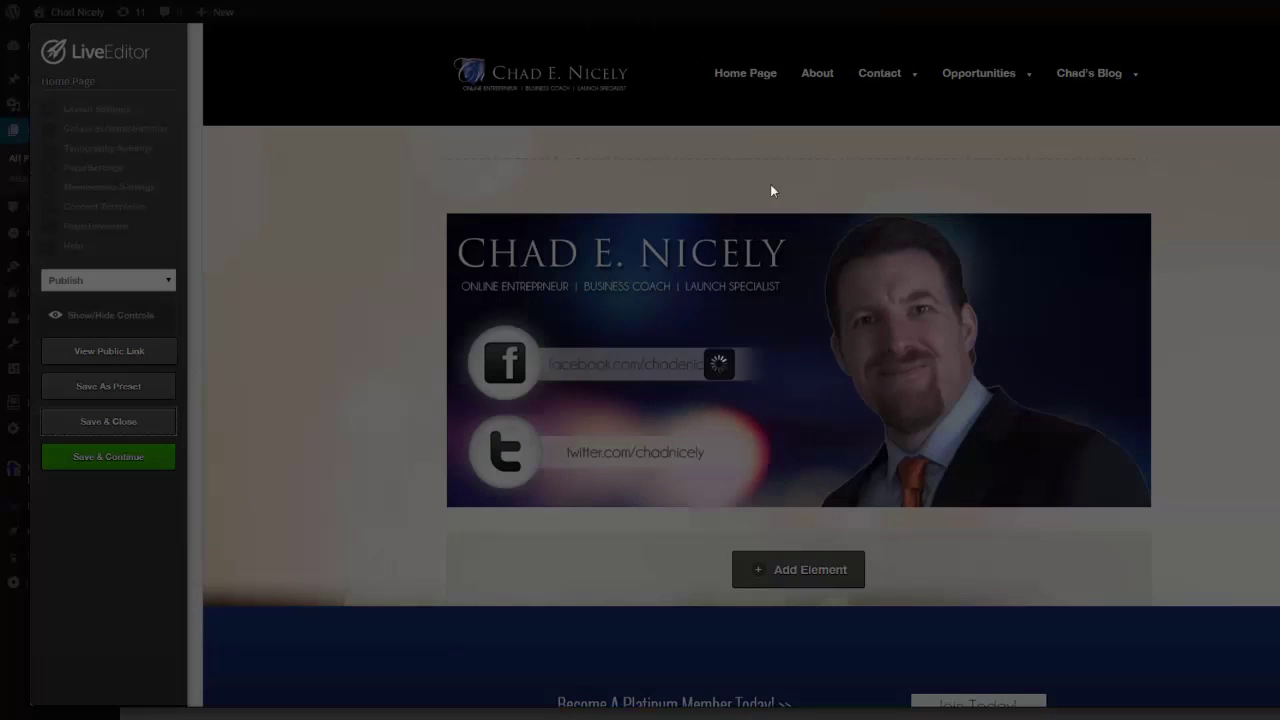
key(ctrl+t)
text(chad)
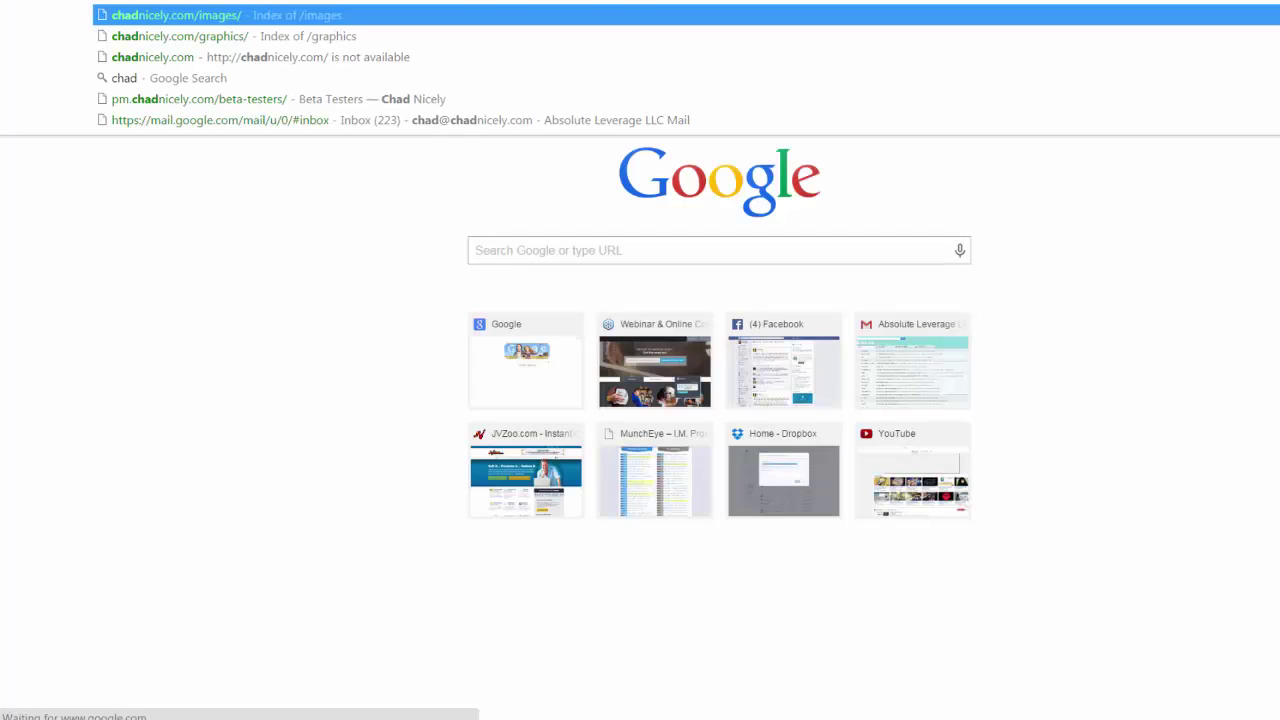
text(nicely.com)
key(Return)
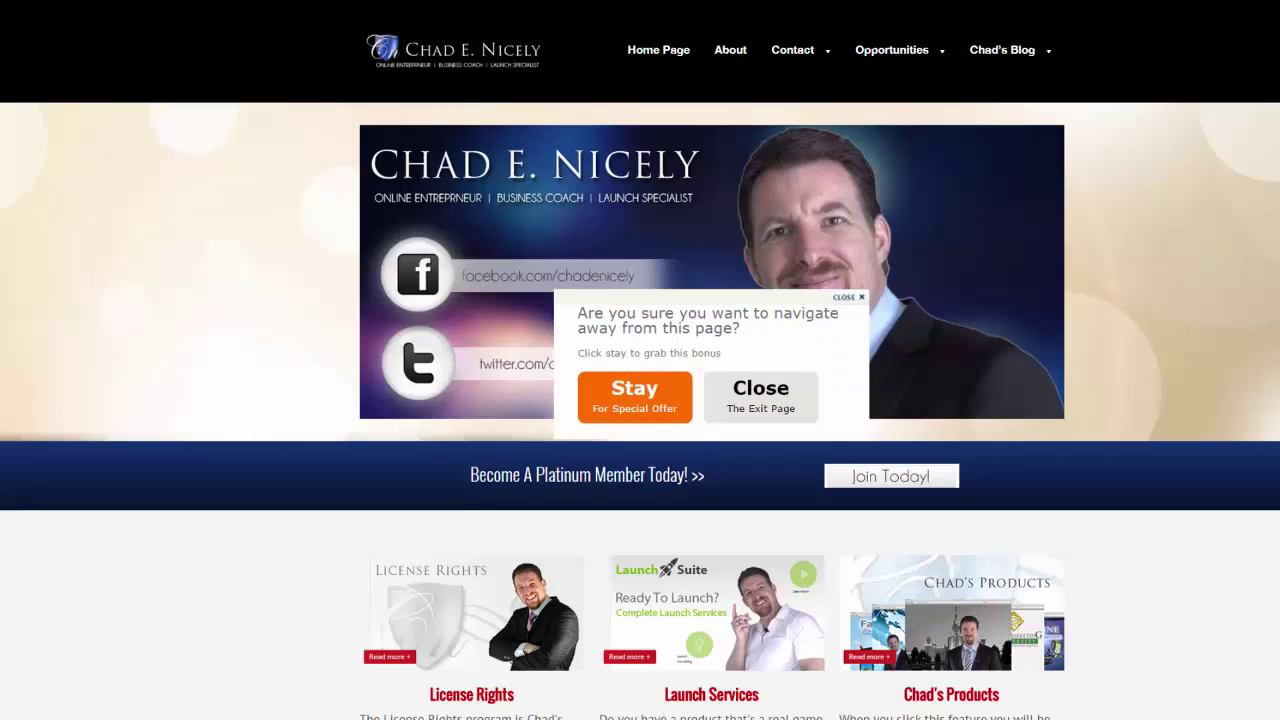